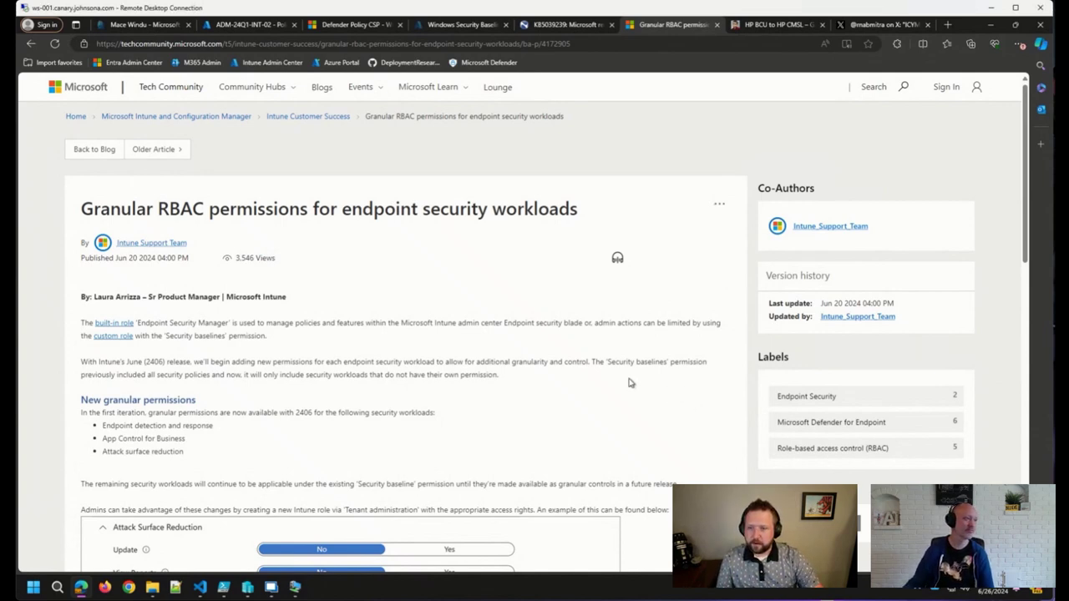
Step: Scroll the RBAC permissions article and mark its three new granular permission workloads in red
scroll(618, 383, "down", 1)
scroll(476, 358, "down", 1)
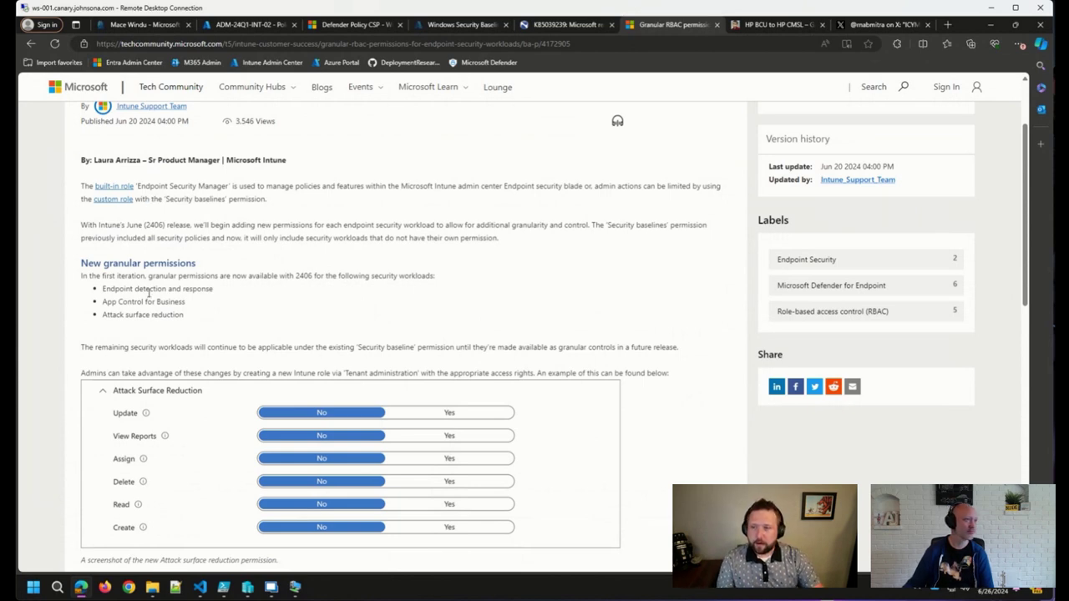
scroll(155, 314, "down", 1)
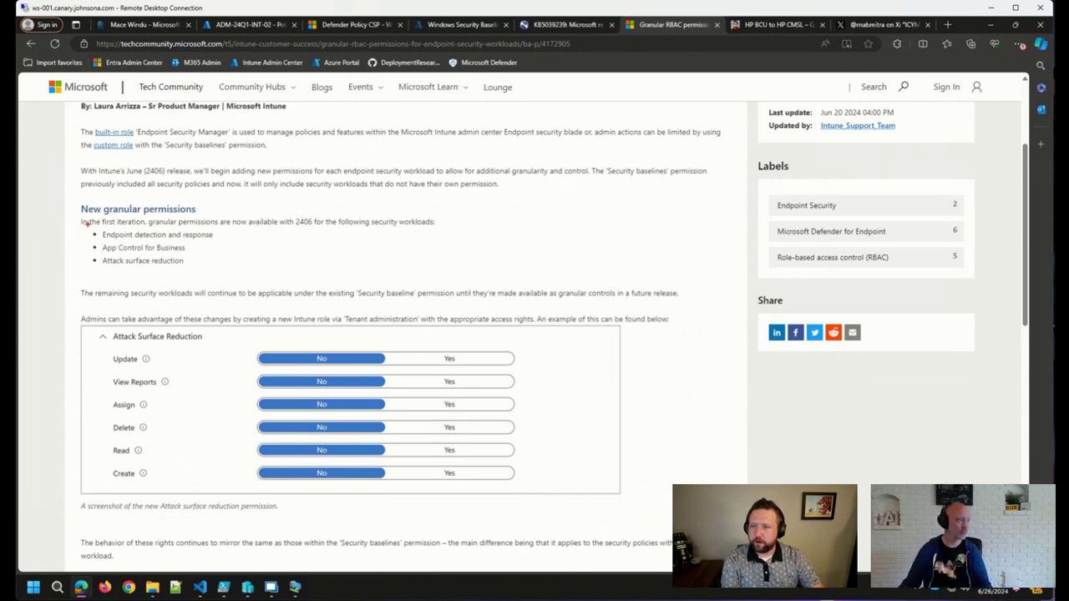
mouse_move(86, 222)
left_mouse_down()
mouse_move(137, 254)
mouse_move(229, 275)
left_mouse_up()
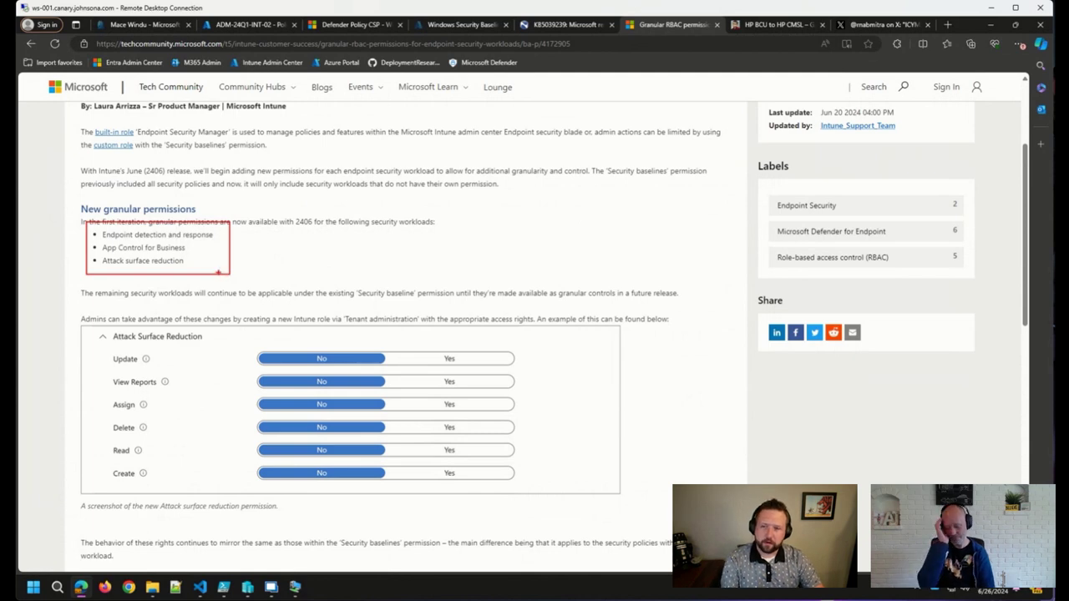
key("Escape")
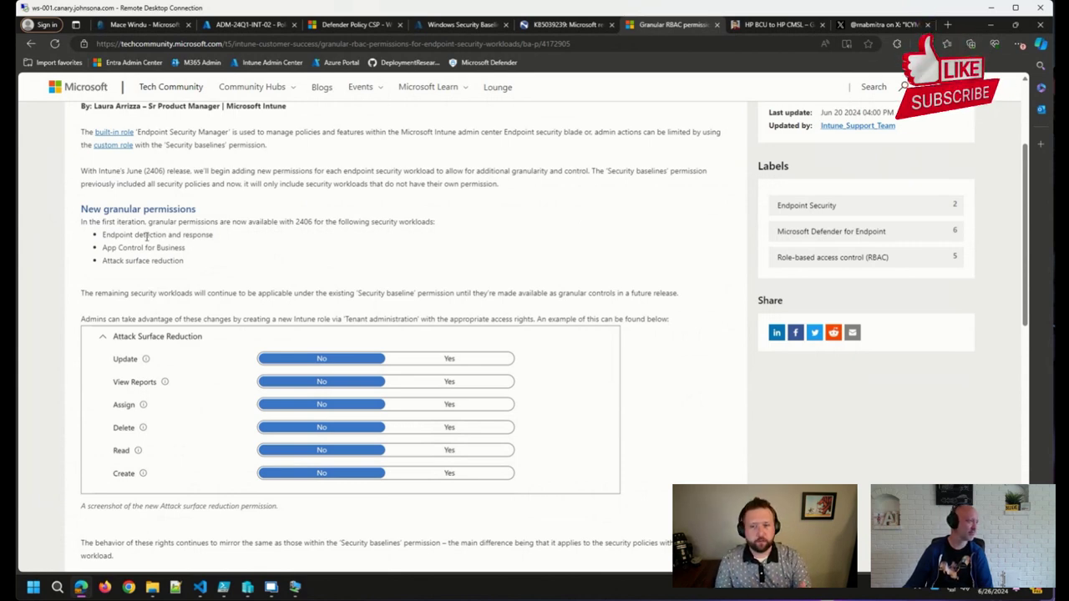
Step: Open the garytown.com 'HP BCU to HP CMSL' blog post in a new tab
scroll(146, 236, "down", 3)
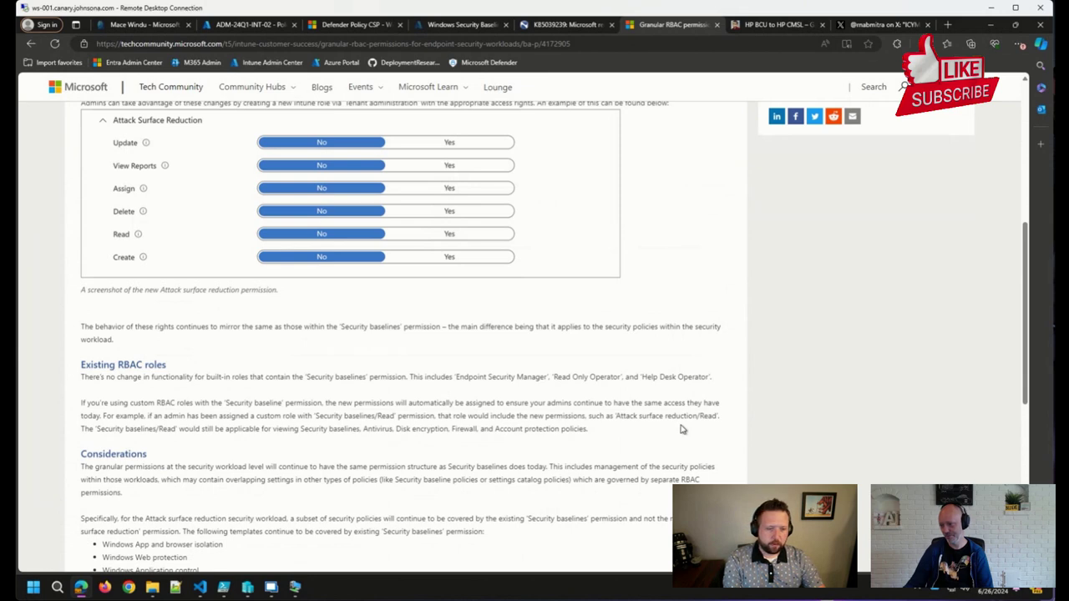
key("ctrl+t")
type("https://garytown.com/hp-bcu-to-hp-cmsl")
key("Return")
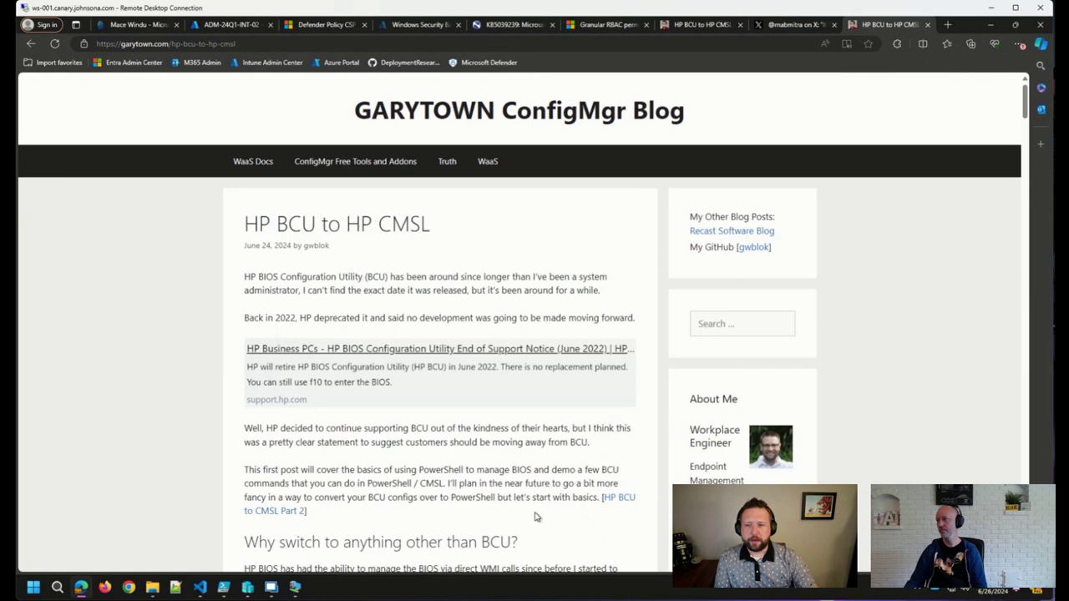
scroll(535, 511, "down", 1)
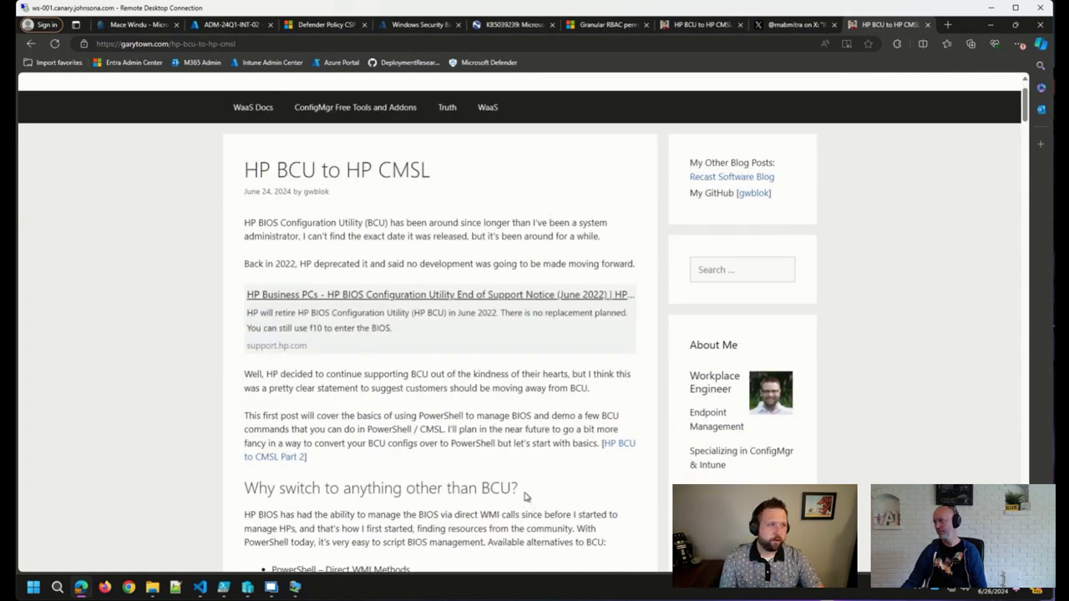
scroll(513, 469, "down", 4)
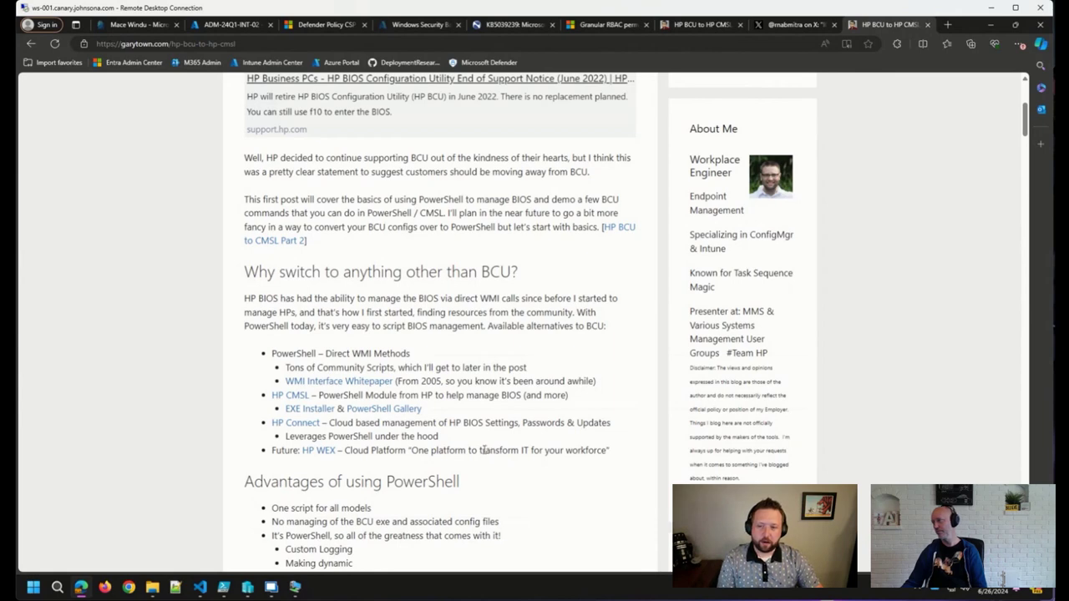
scroll(483, 450, "down", 1)
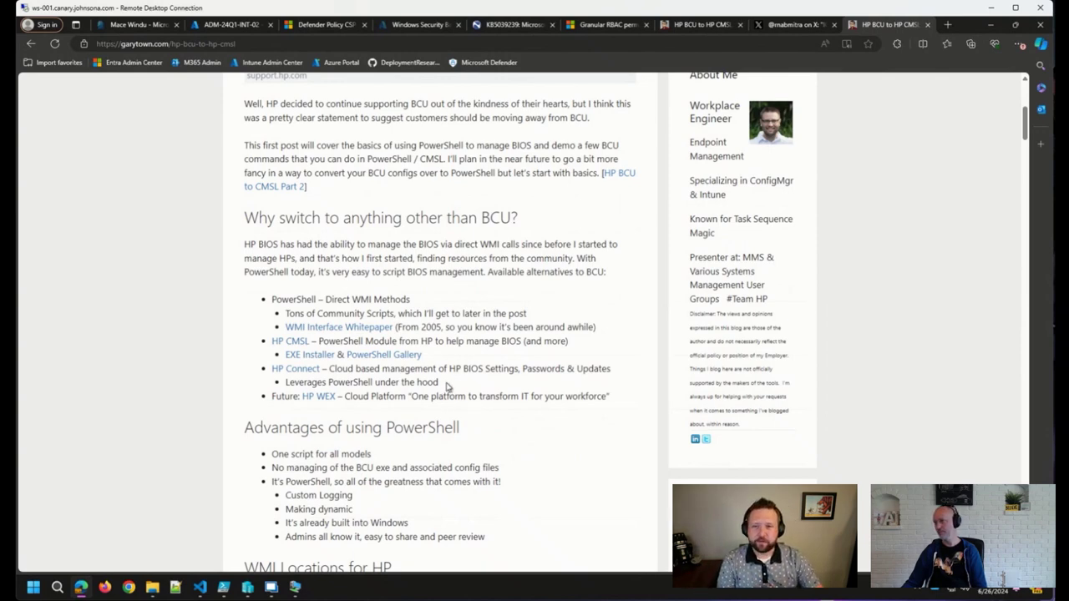
scroll(448, 385, "down", 5)
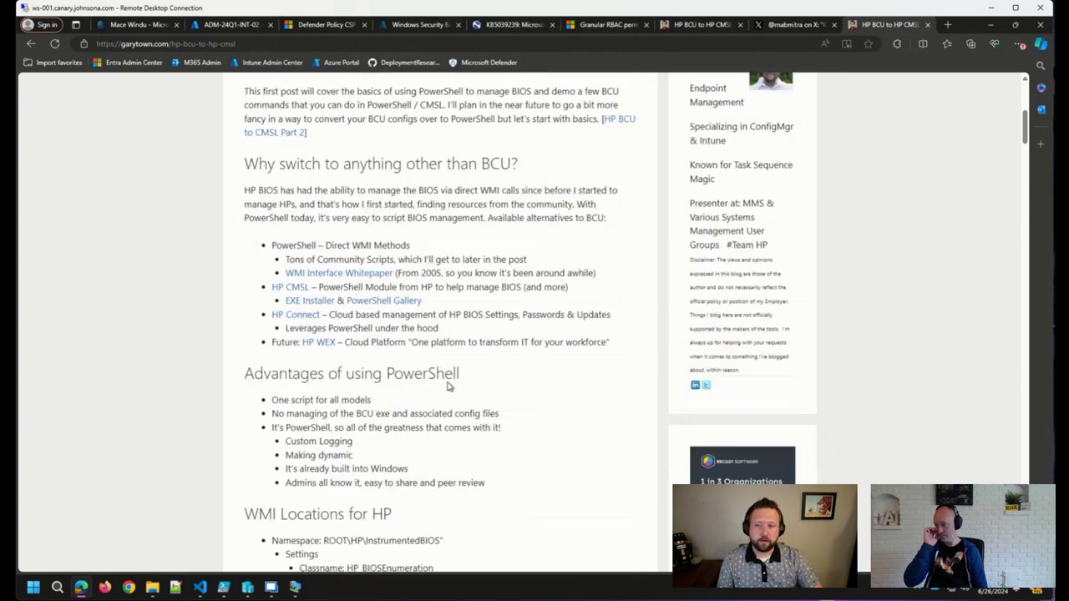
scroll(448, 384, "down", 10)
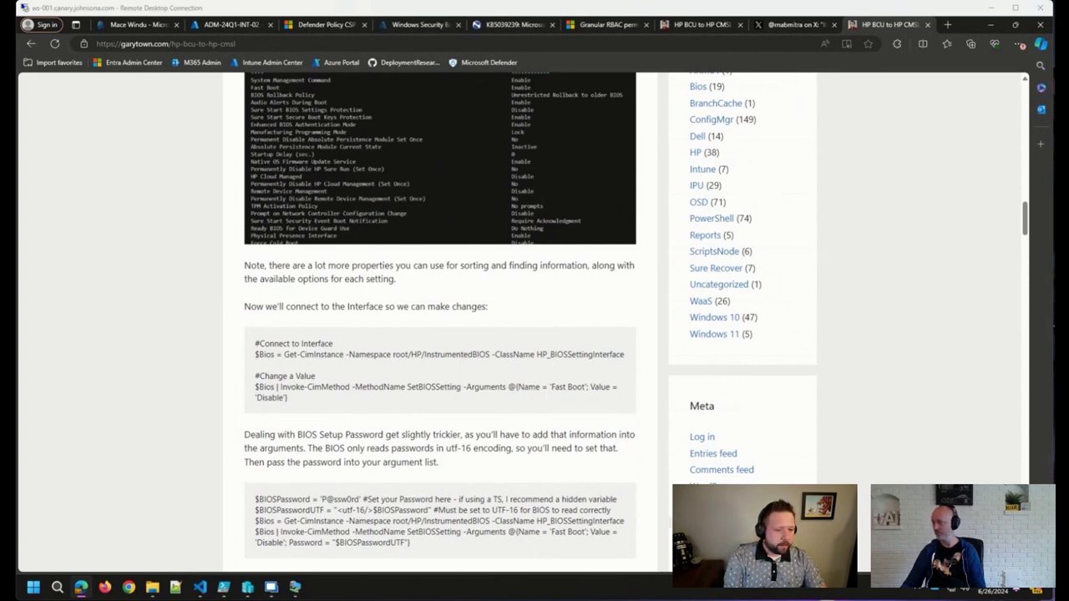
left_click(491, 455)
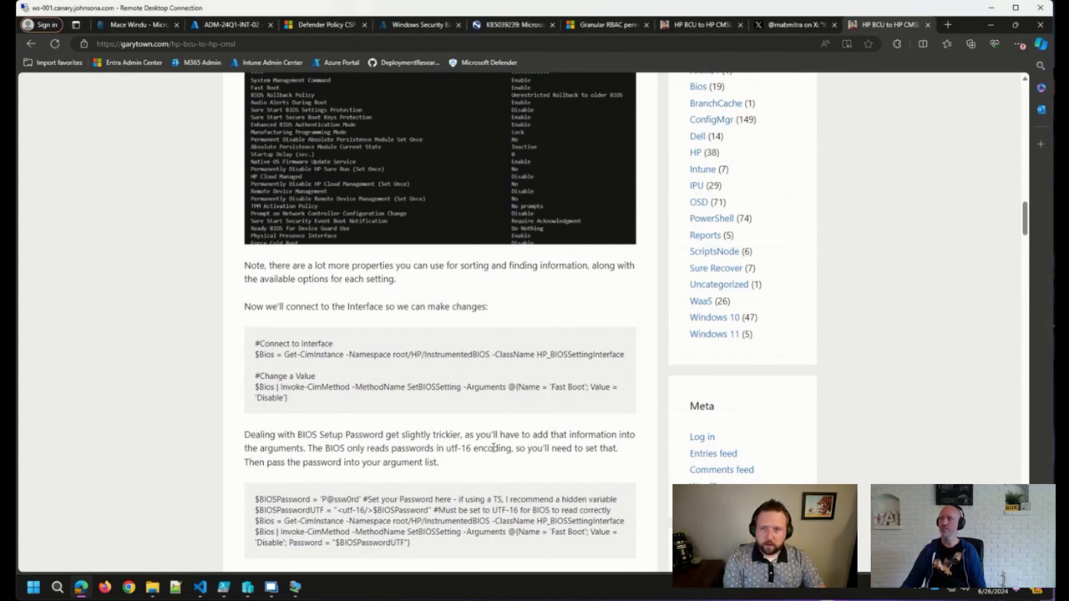
Step: View the Windows 11 22H2 deadline-calculation post's configuration tables image full-screen, then close it
left_click(788, 27)
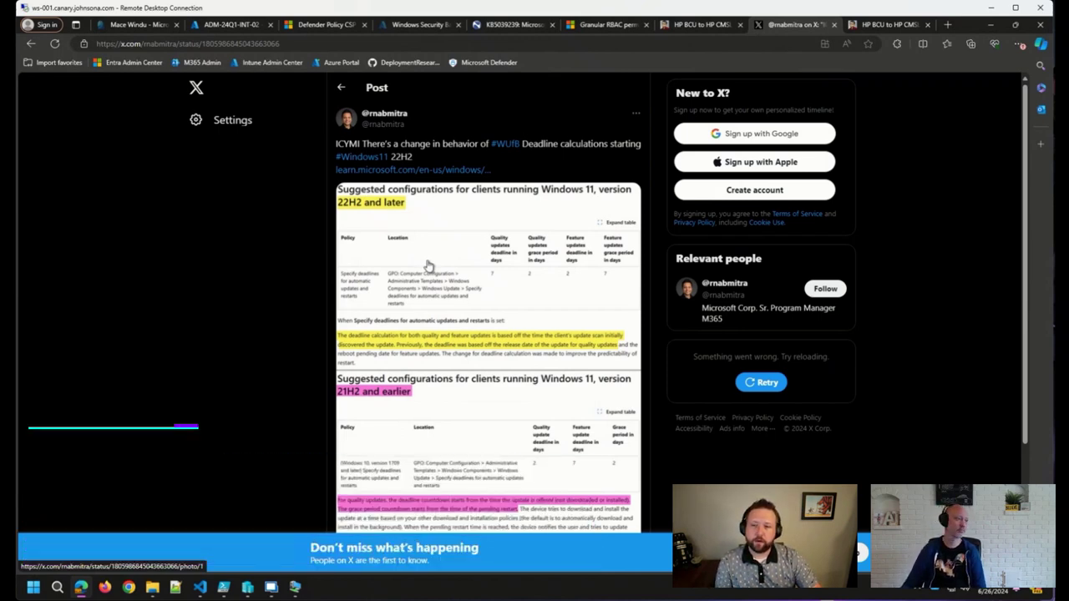
scroll(430, 268, "down", 1)
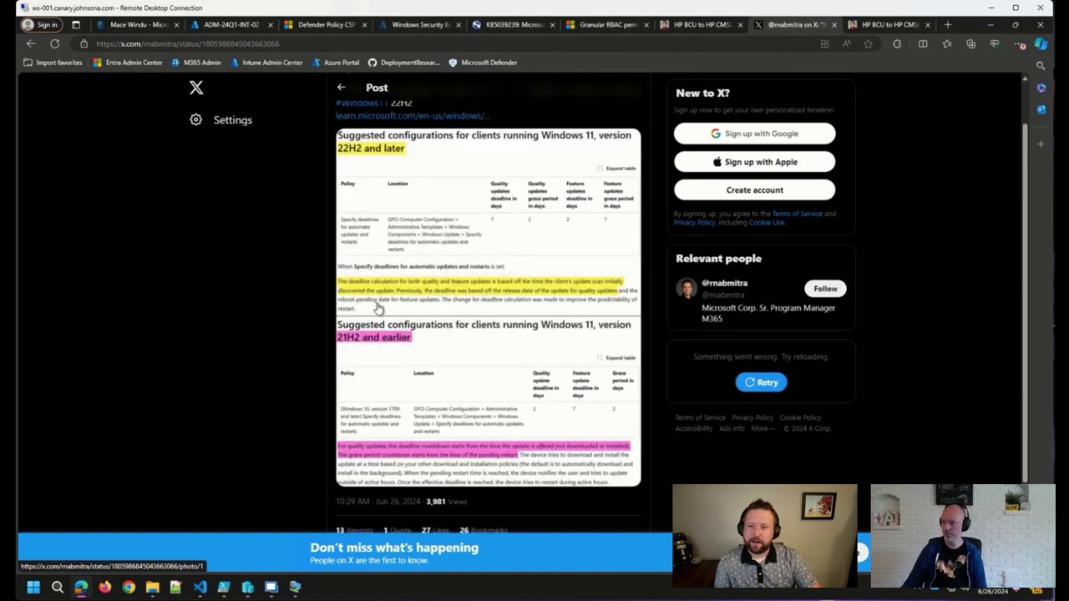
left_click(397, 296)
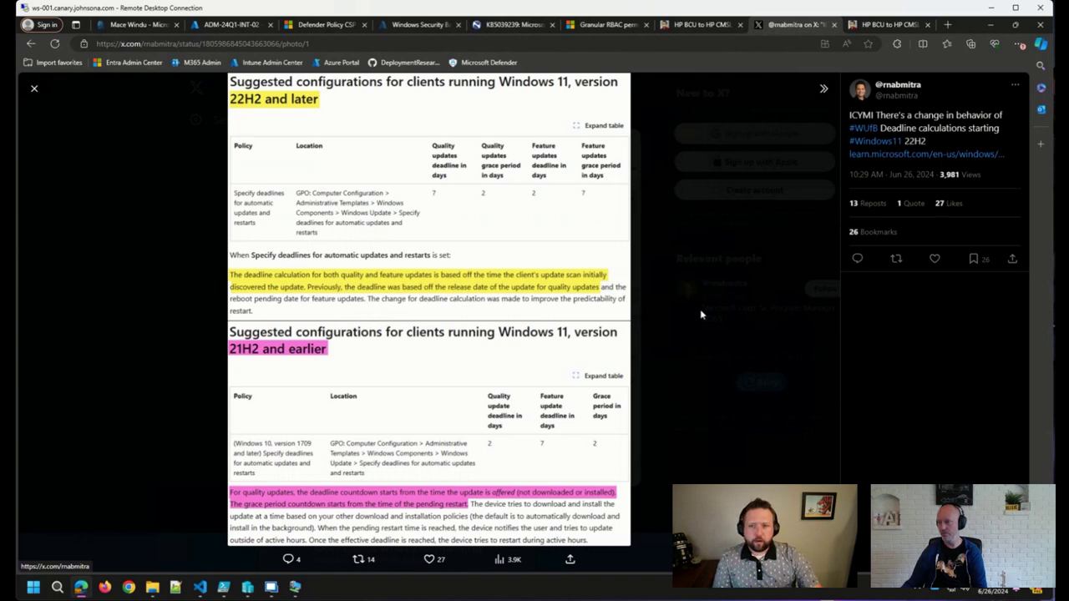
left_click(700, 314)
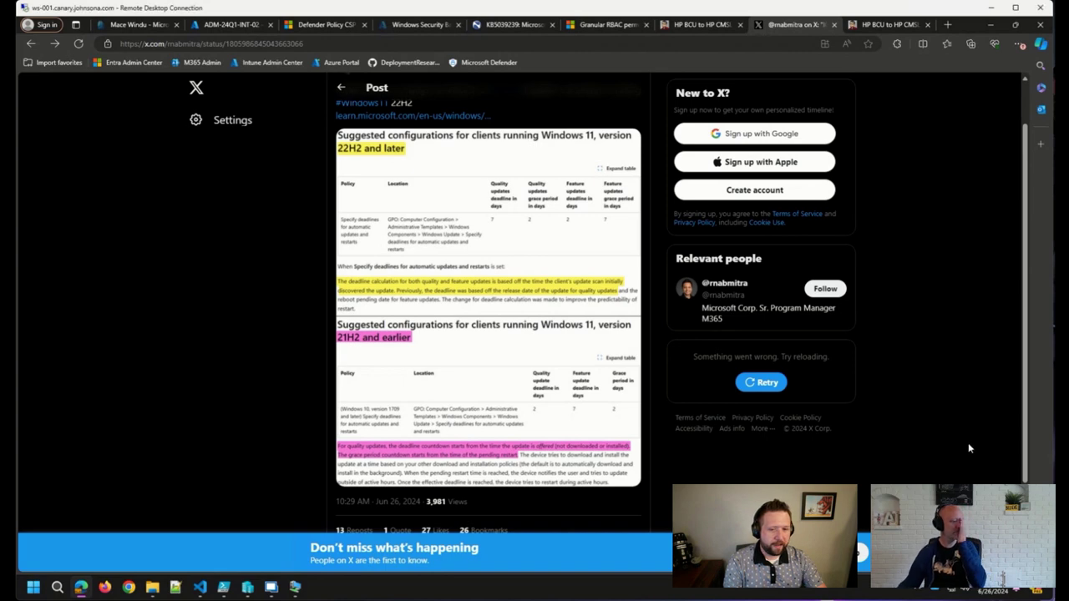
Step: Load the MSEndpointMgr 'Deep Dive: Delivery Optimization Troubleshooting & Reporting' article in a new tab and scroll through it
key("ctrl+t")
type("https://msendpointmgr.com/2024/06/20/delivery-optimization-troubleshooting-reporting/")
key("Return")
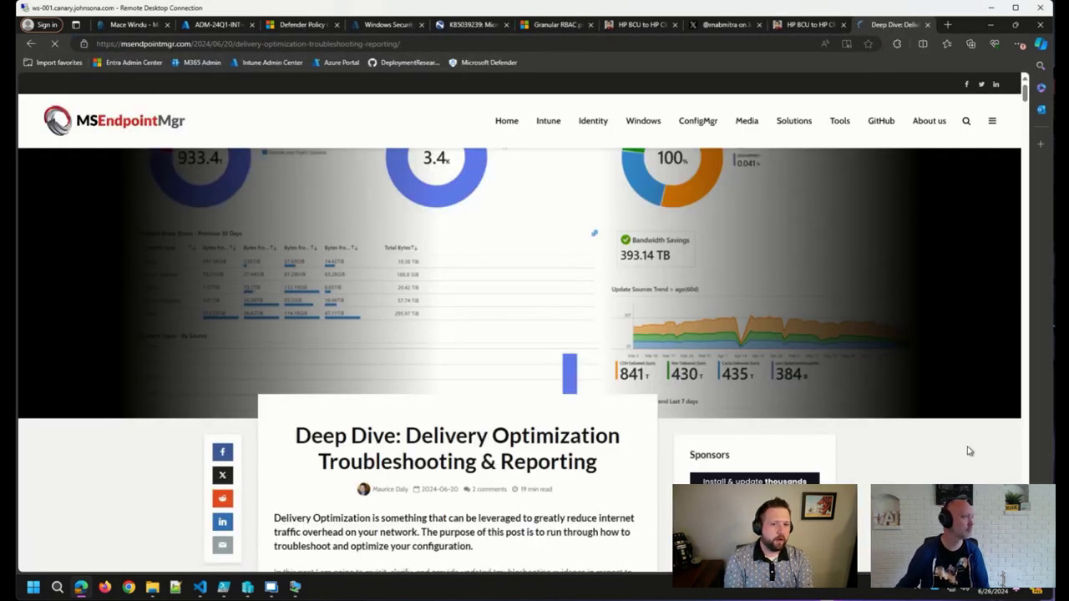
scroll(858, 394, "down", 2)
scroll(746, 391, "down", 1)
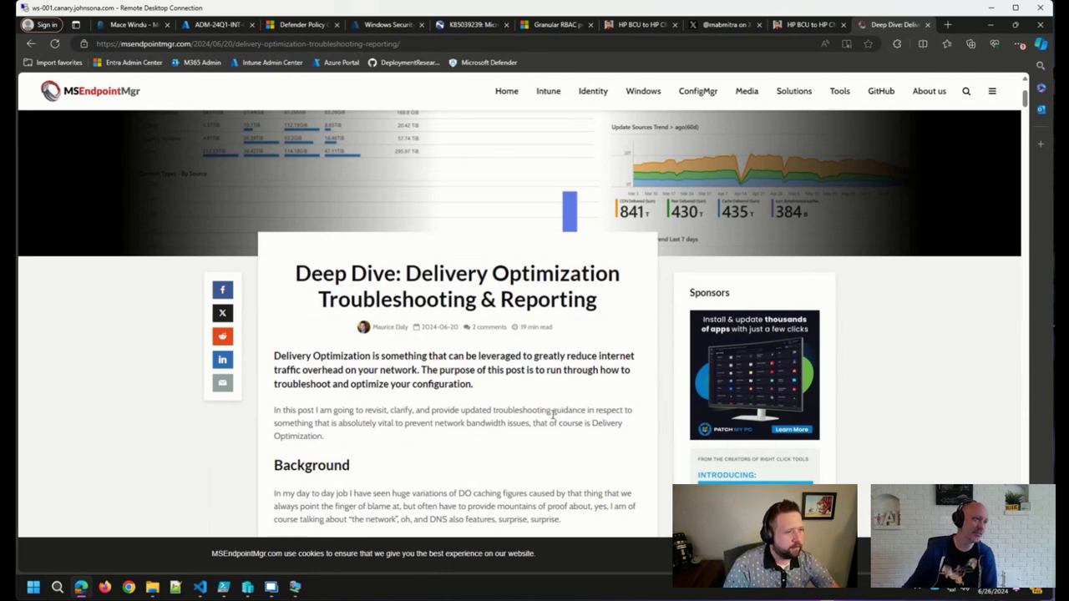
scroll(555, 409, "down", 2)
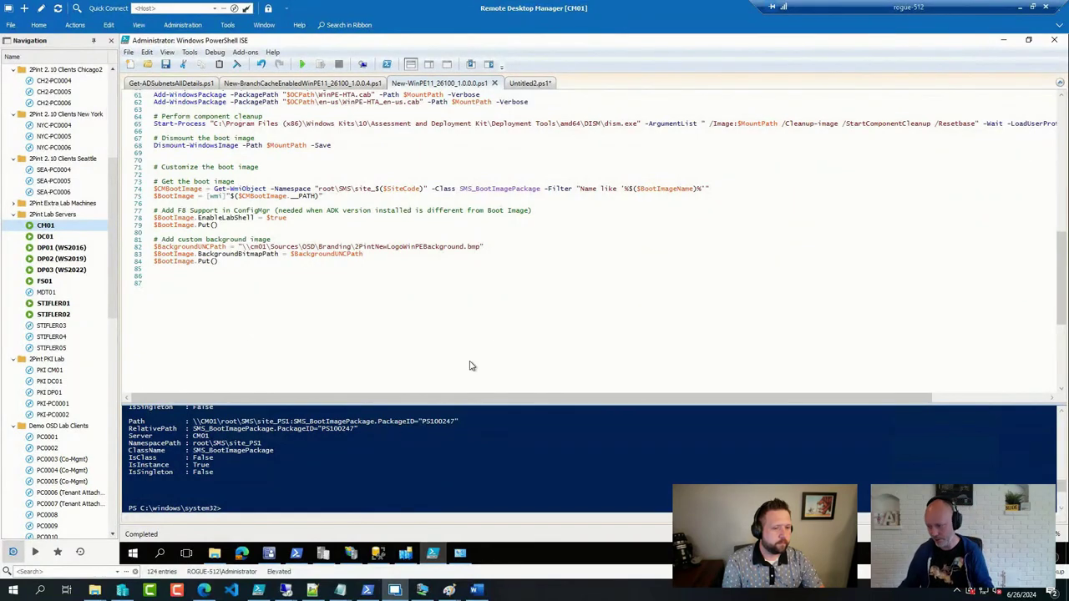
Step: Bring the browser with the 2Pint blog's All Posts list to the front in the remote session
left_click(206, 590)
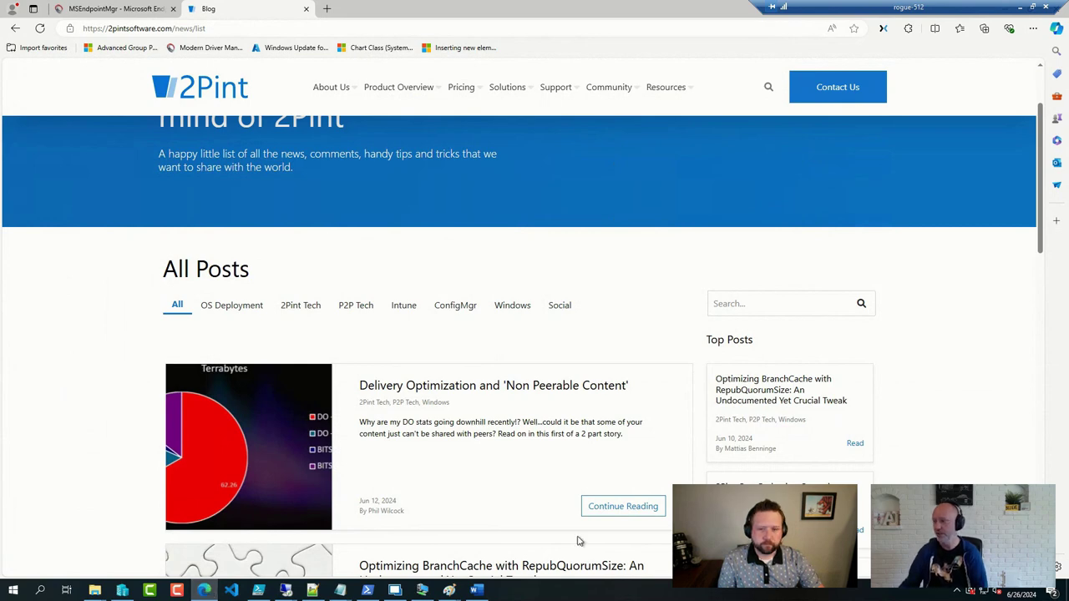
Step: Open 'Delivery Optimization and Non Peerable Content' and scroll to its DO Content 2023 and 2024 tables
left_click(438, 393)
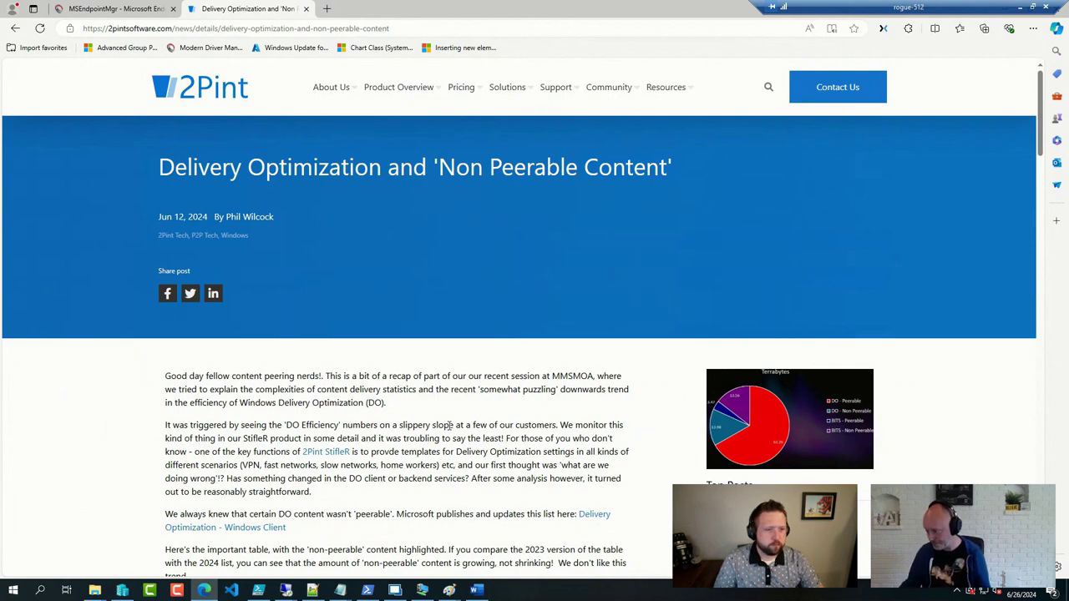
scroll(448, 426, "down", 3)
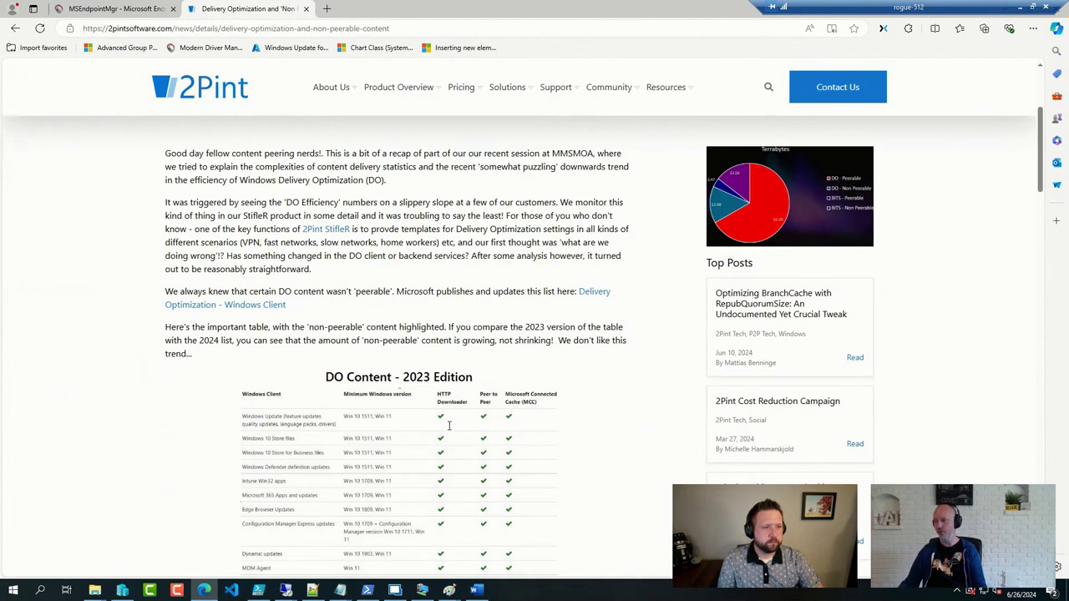
scroll(454, 429, "down", 5)
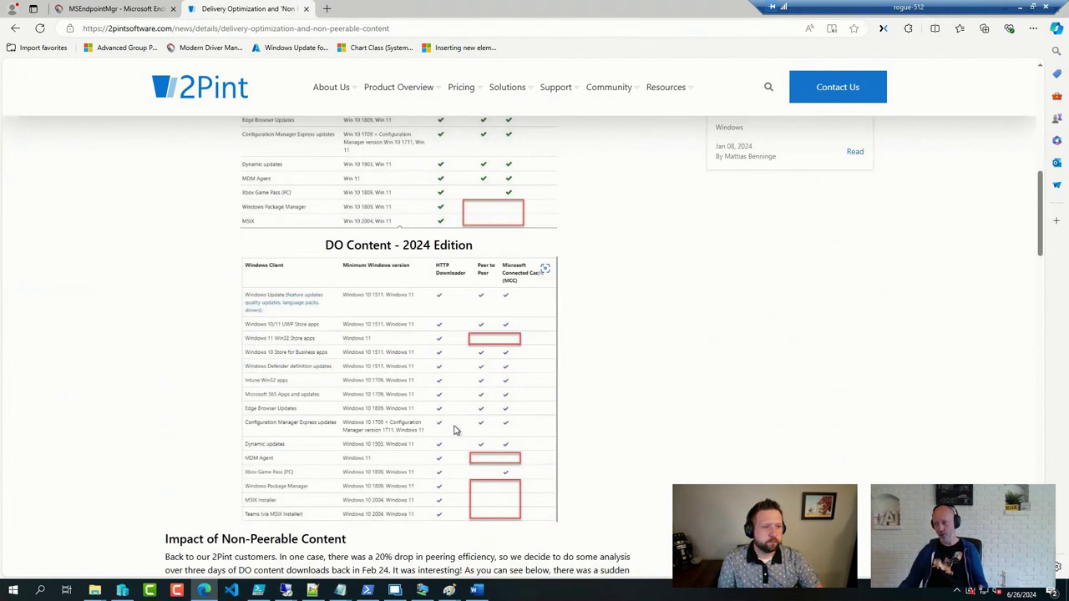
scroll(456, 429, "down", 2)
scroll(457, 429, "up", 1)
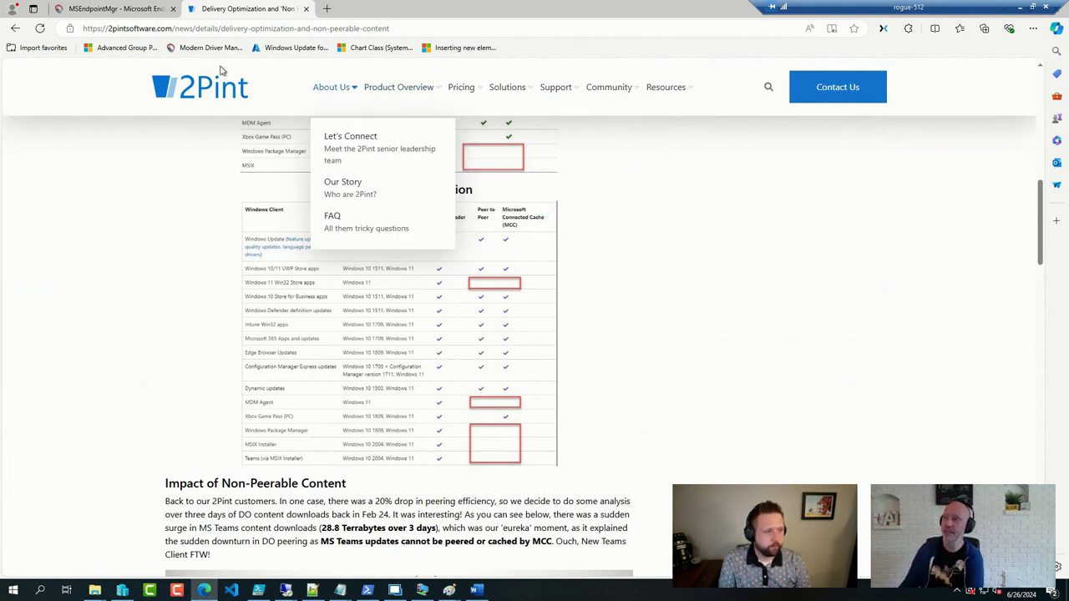
Step: Return to MSEndpointMgr and open the Delivery Optimization deep dive article
left_click(130, 9)
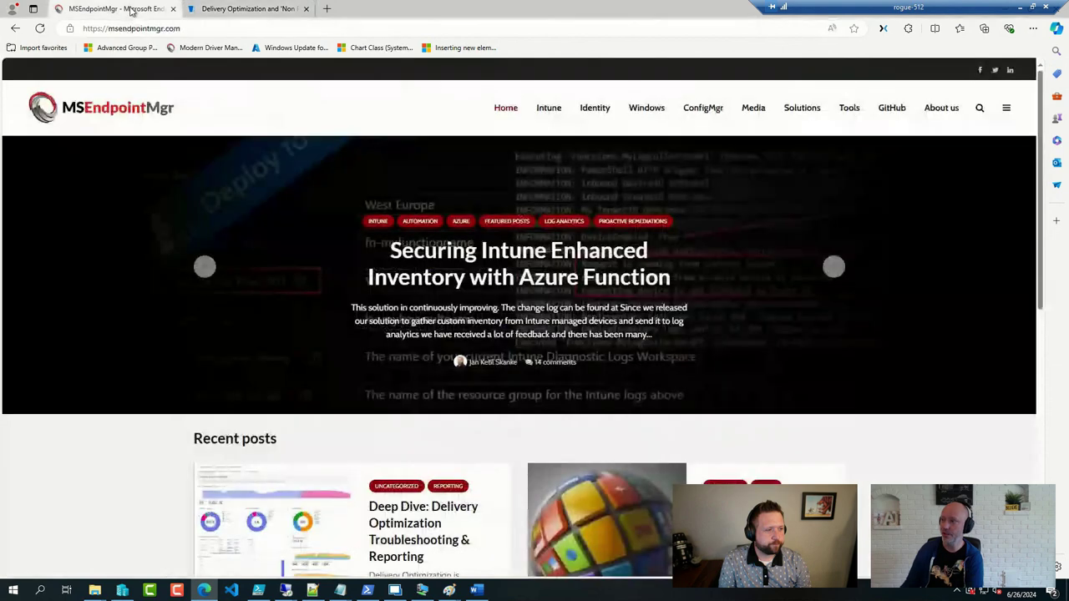
scroll(389, 251, "down", 2)
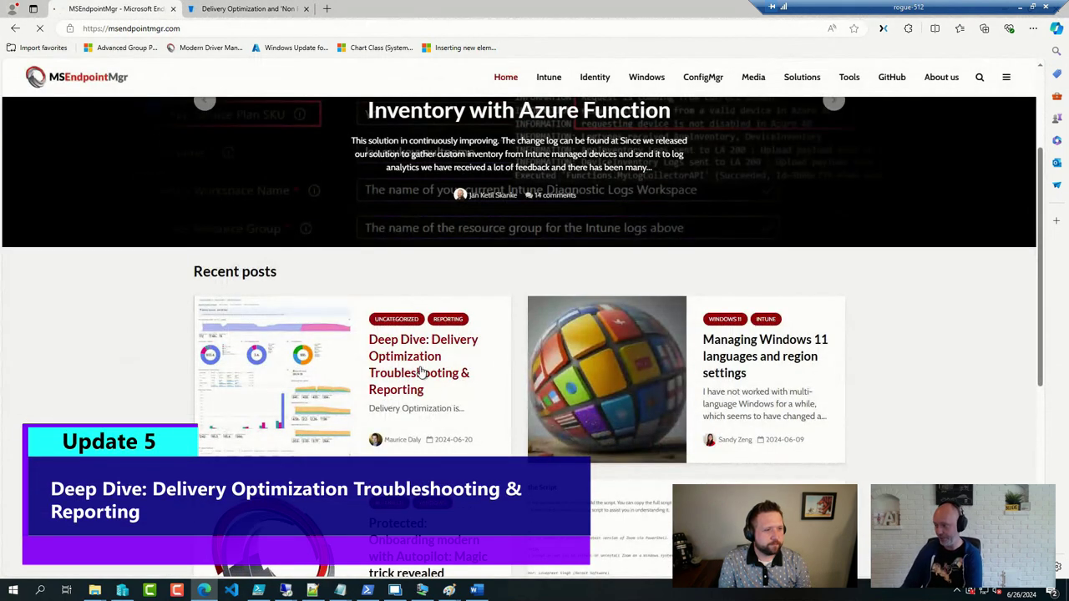
left_click(424, 372)
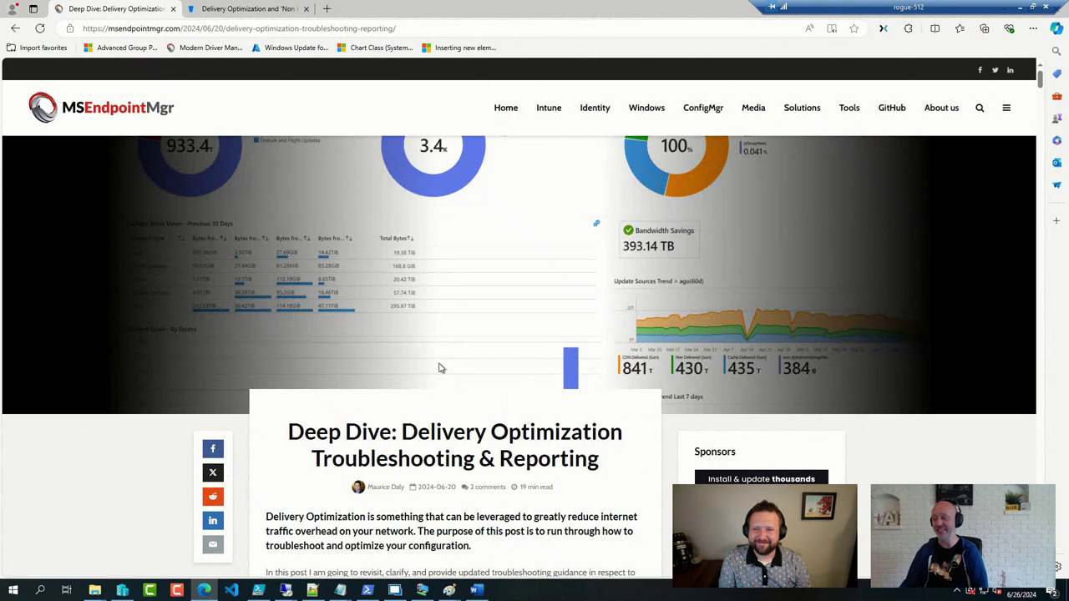
Step: Read down the article to the 'Reporting – Updated KQL Workbook' dashboard screenshot
scroll(504, 334, "down", 3)
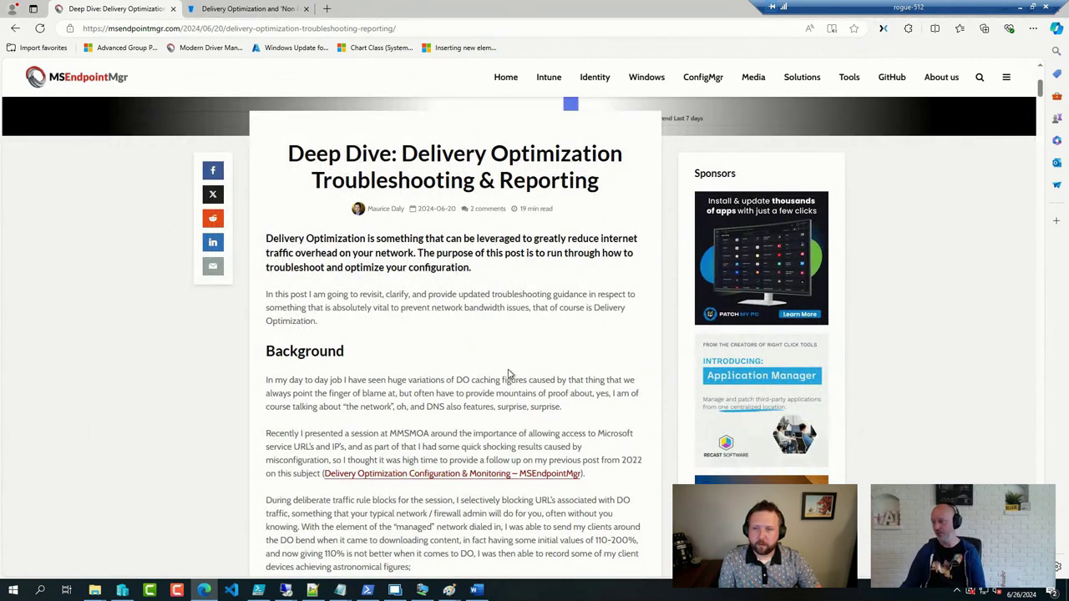
scroll(511, 376, "down", 5)
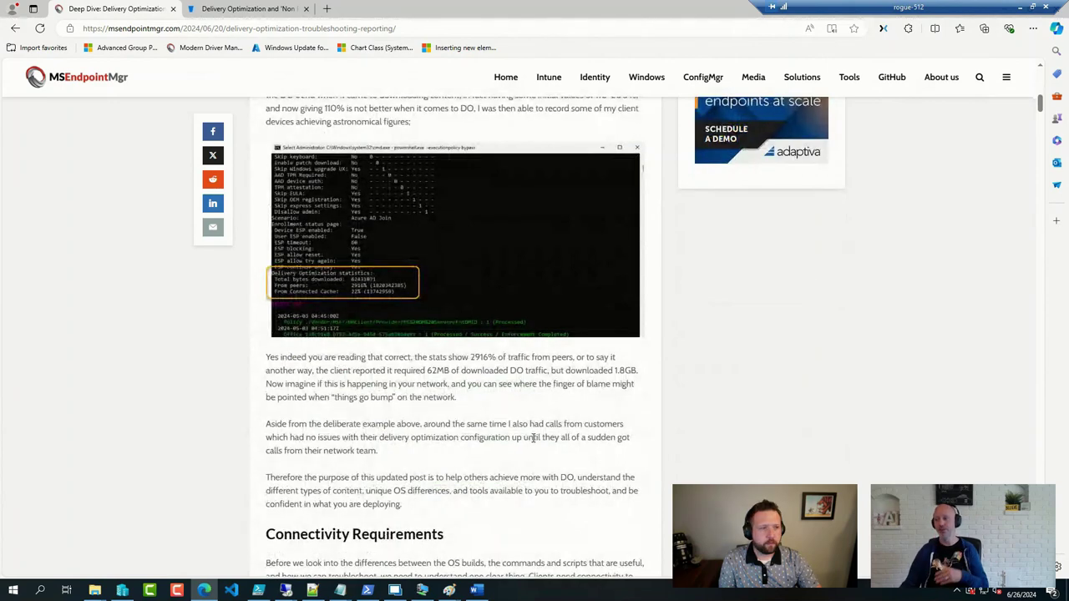
scroll(534, 441, "down", 1)
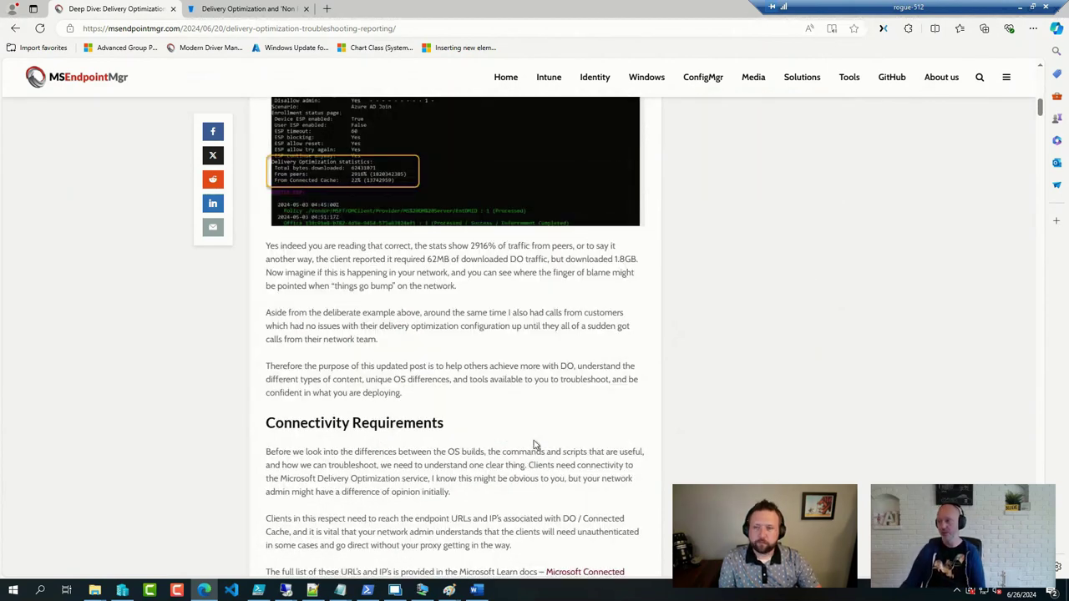
scroll(539, 441, "down", 2)
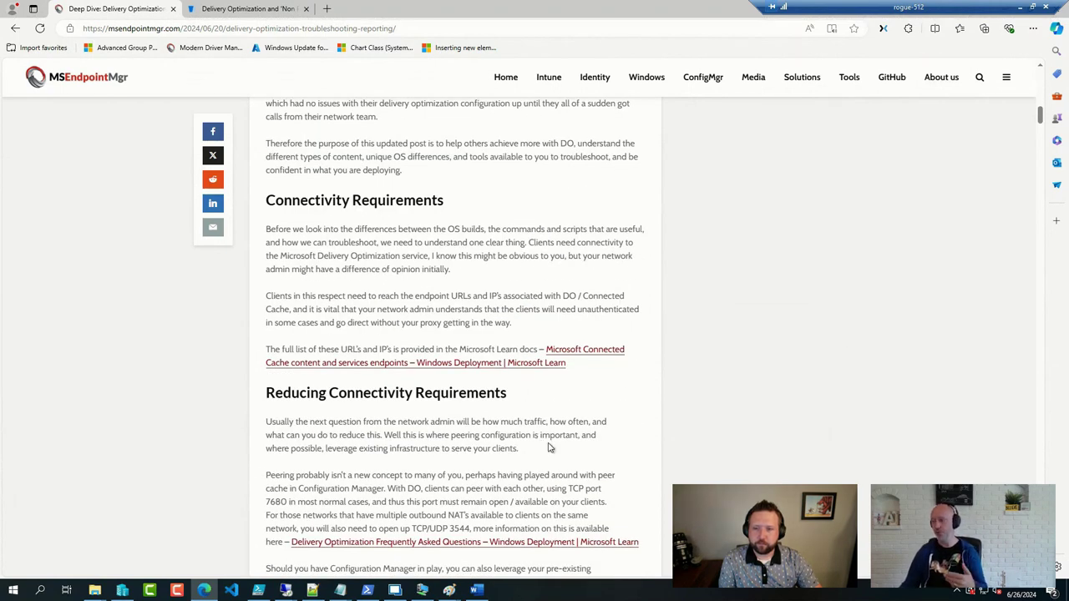
scroll(550, 448, "down", 1)
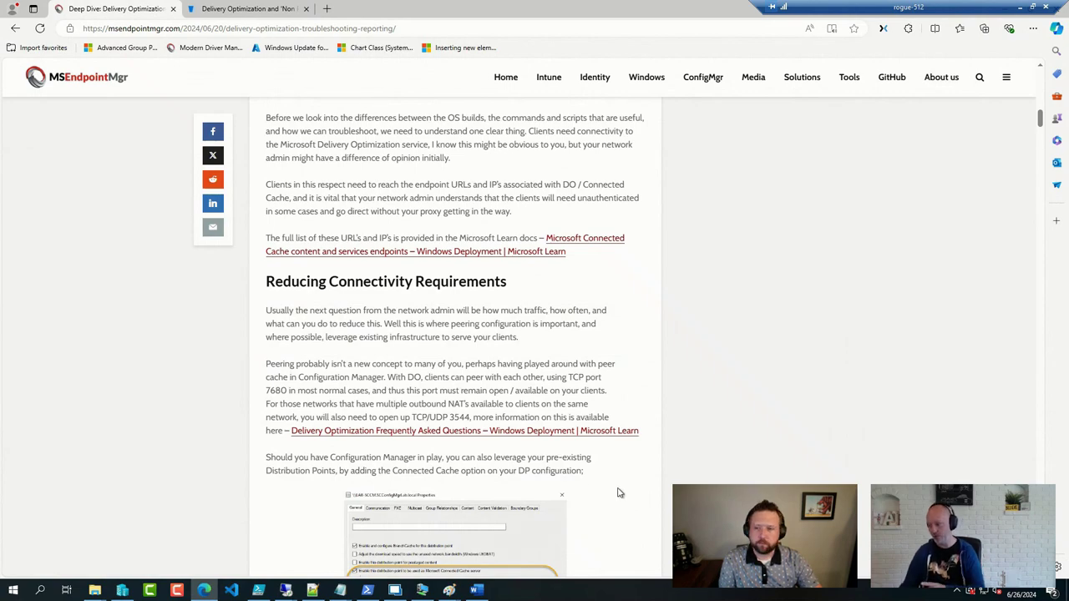
scroll(551, 482, "down", 2)
scroll(551, 482, "down", 7)
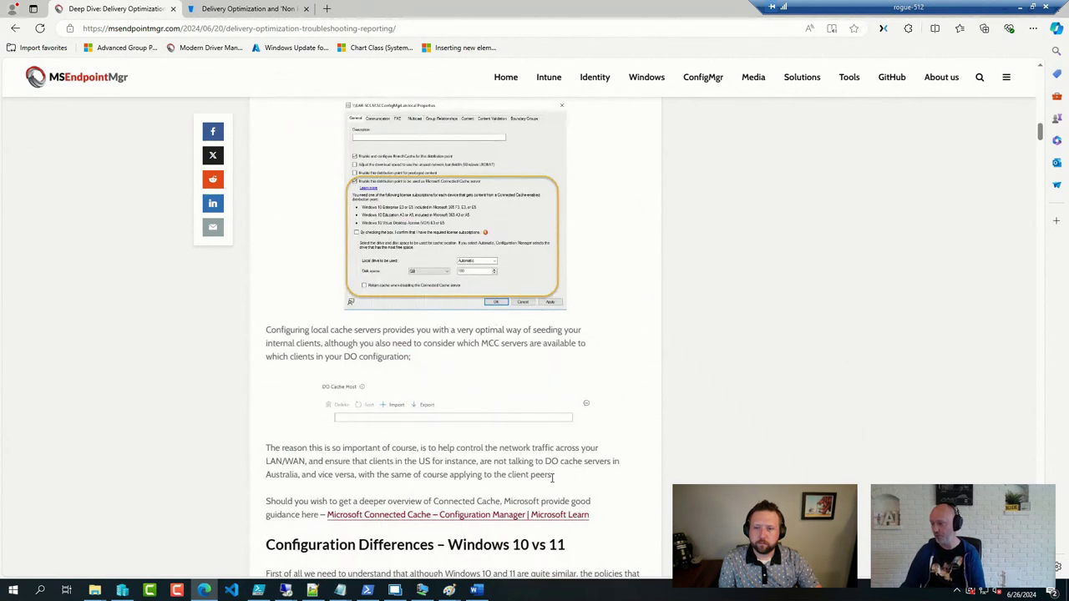
scroll(553, 477, "down", 10)
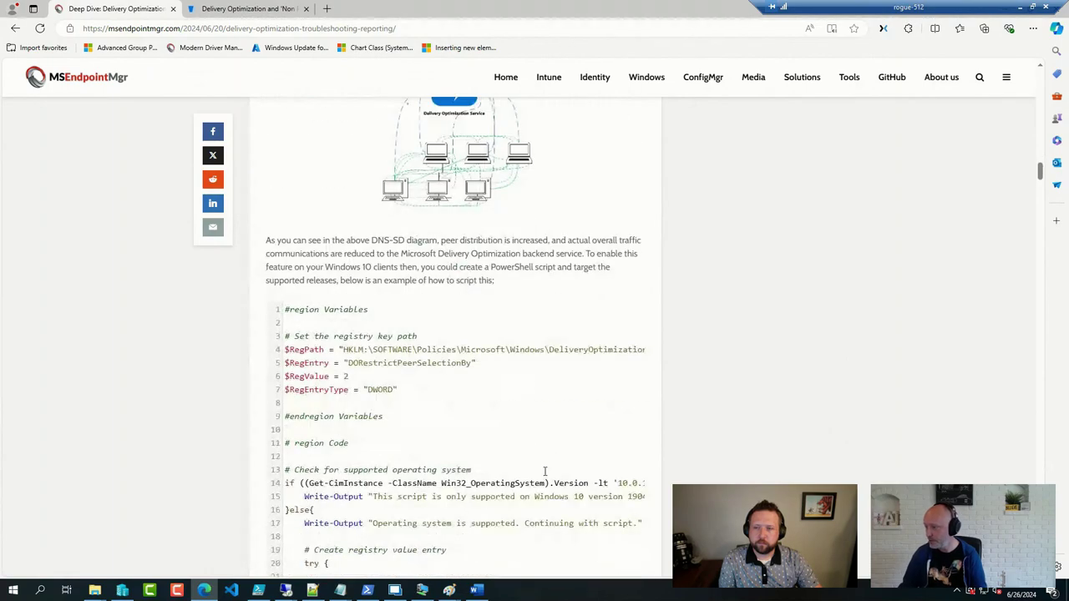
scroll(545, 471, "down", 9)
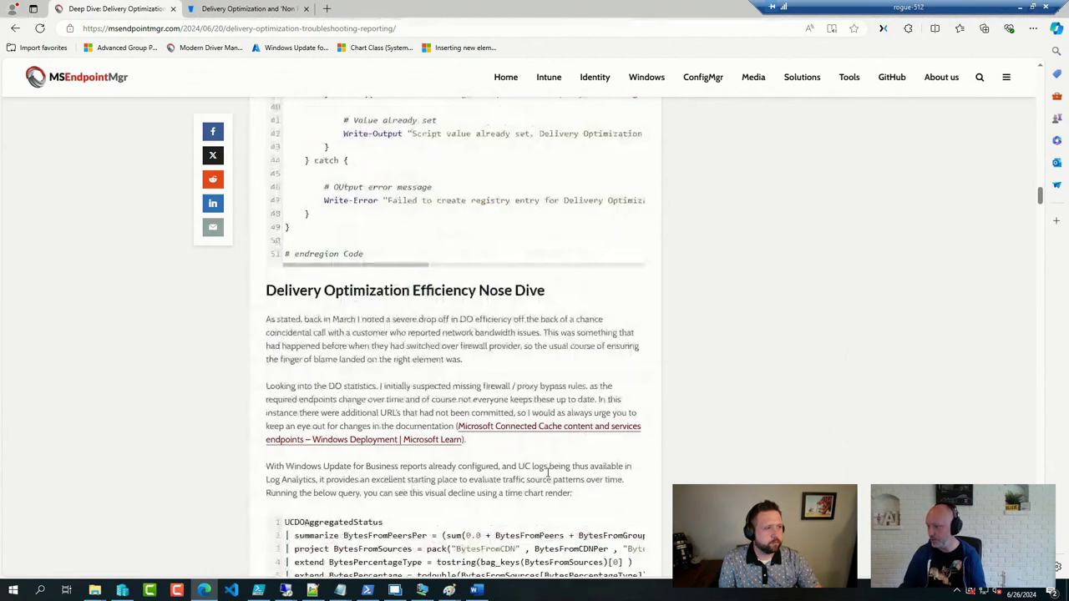
scroll(548, 473, "down", 5)
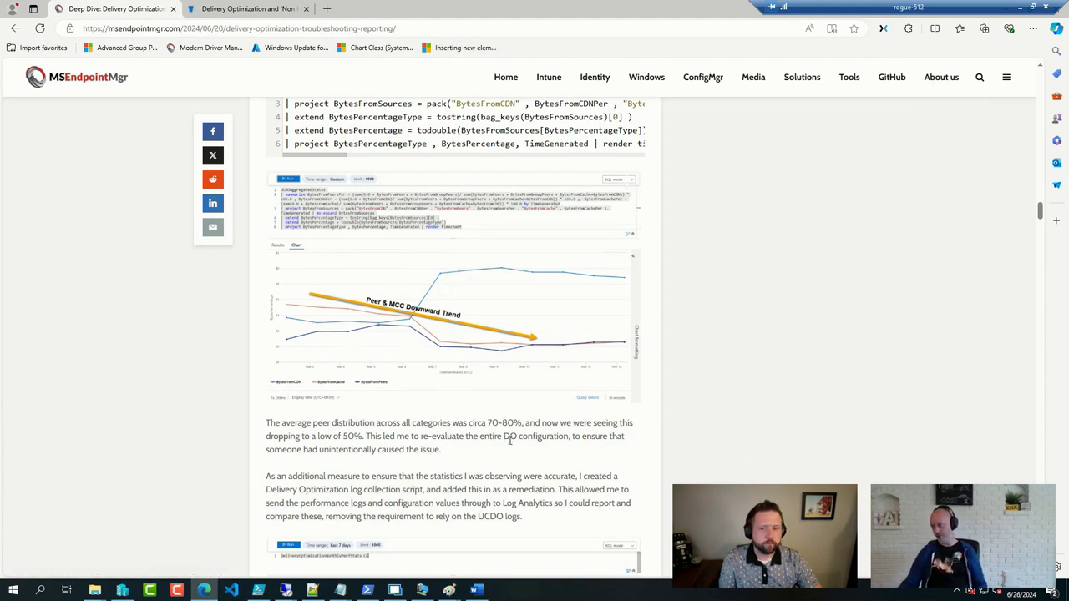
scroll(505, 461, "down", 4)
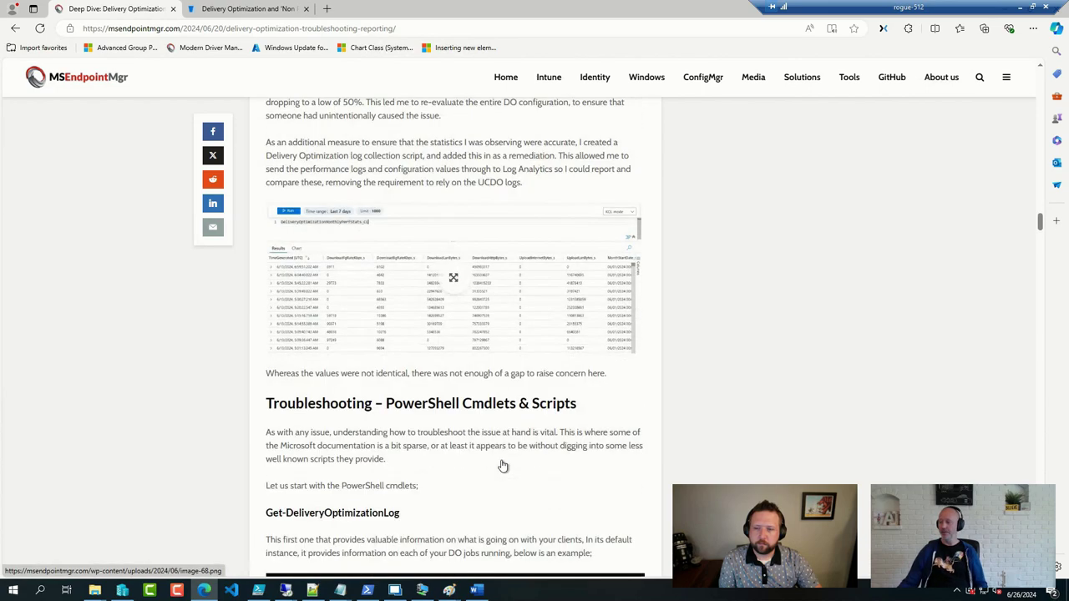
scroll(502, 466, "down", 9)
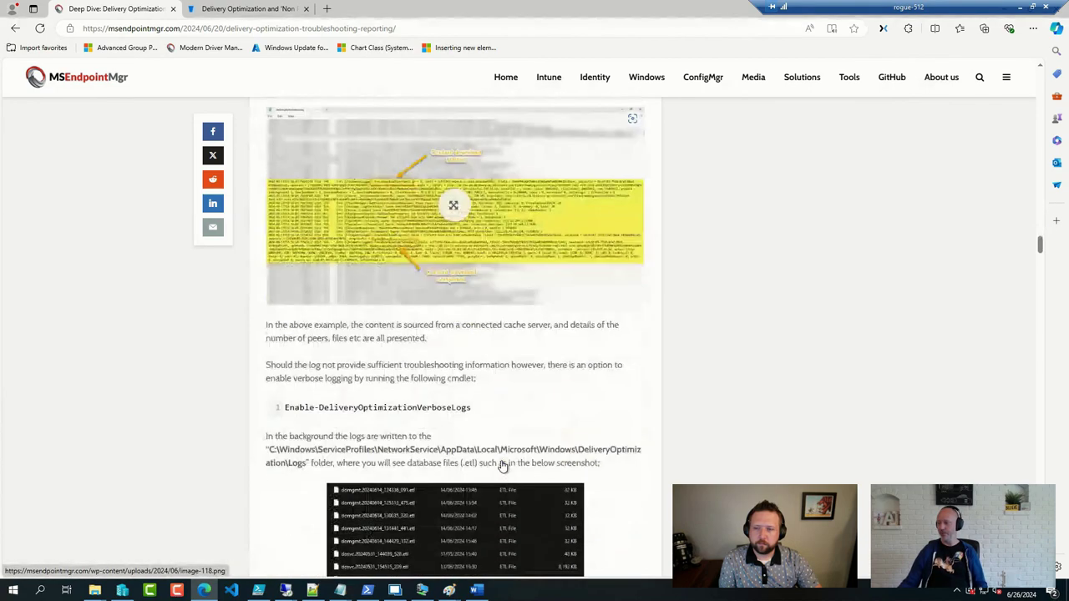
scroll(502, 466, "down", 16)
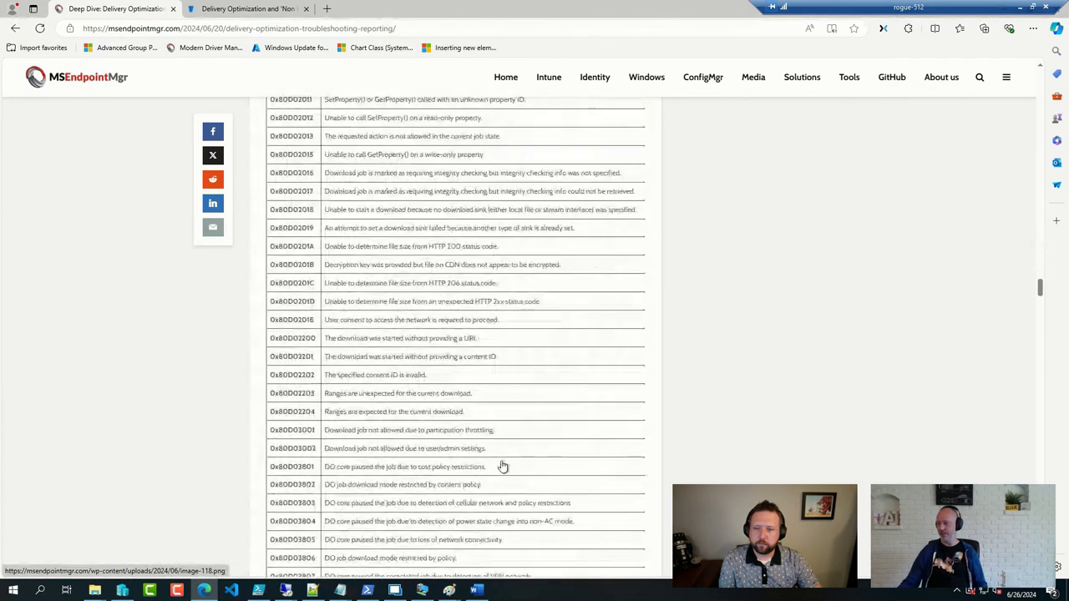
scroll(503, 465, "down", 15)
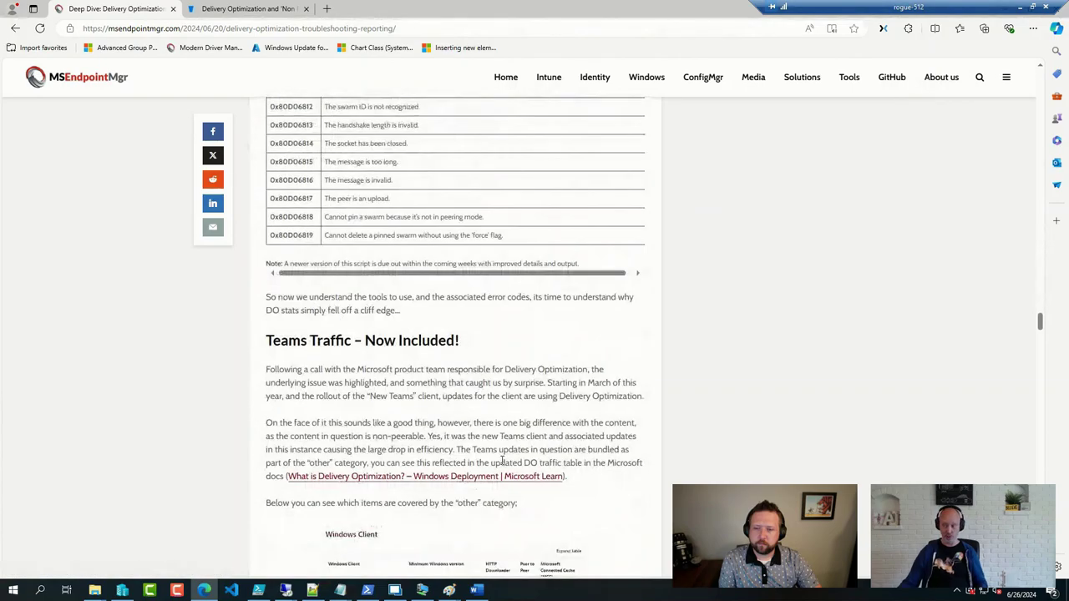
scroll(502, 466, "down", 15)
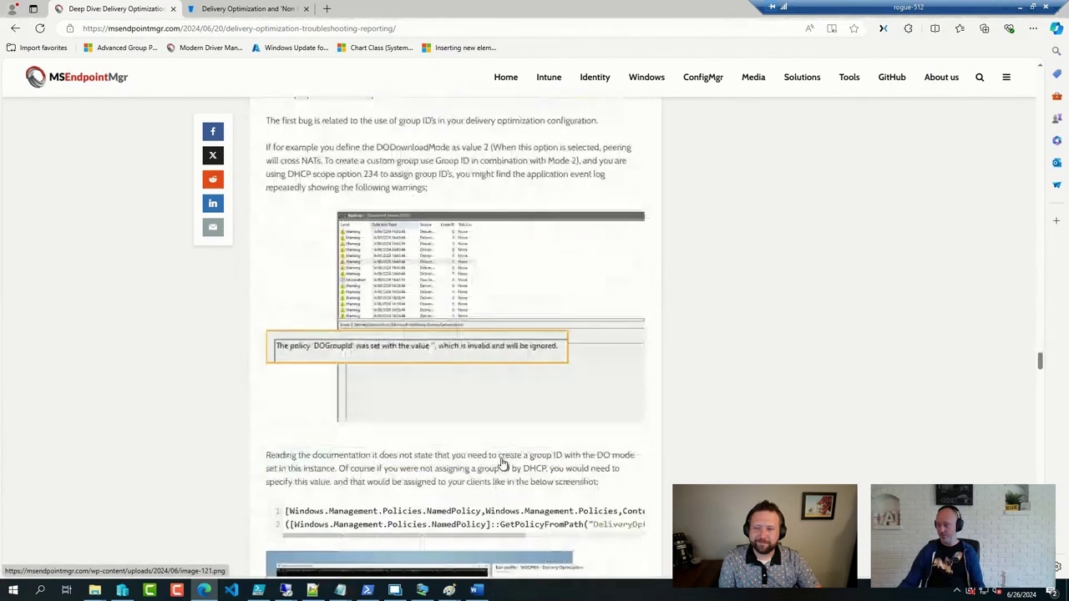
scroll(502, 463, "down", 15)
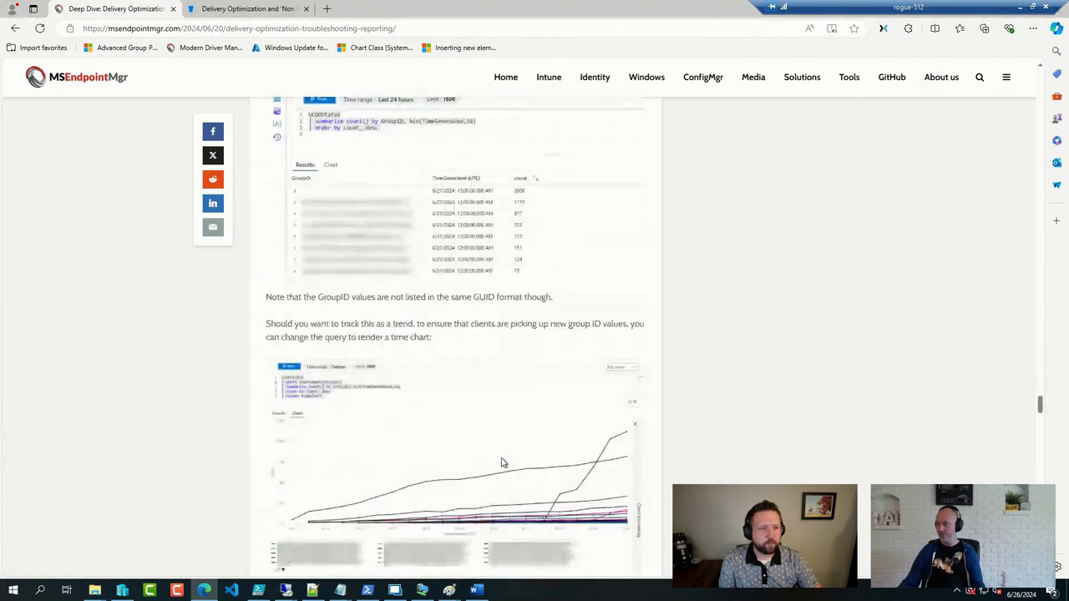
scroll(501, 462, "down", 4)
scroll(501, 462, "up", 3)
scroll(501, 462, "down", 2)
scroll(501, 462, "down", 7)
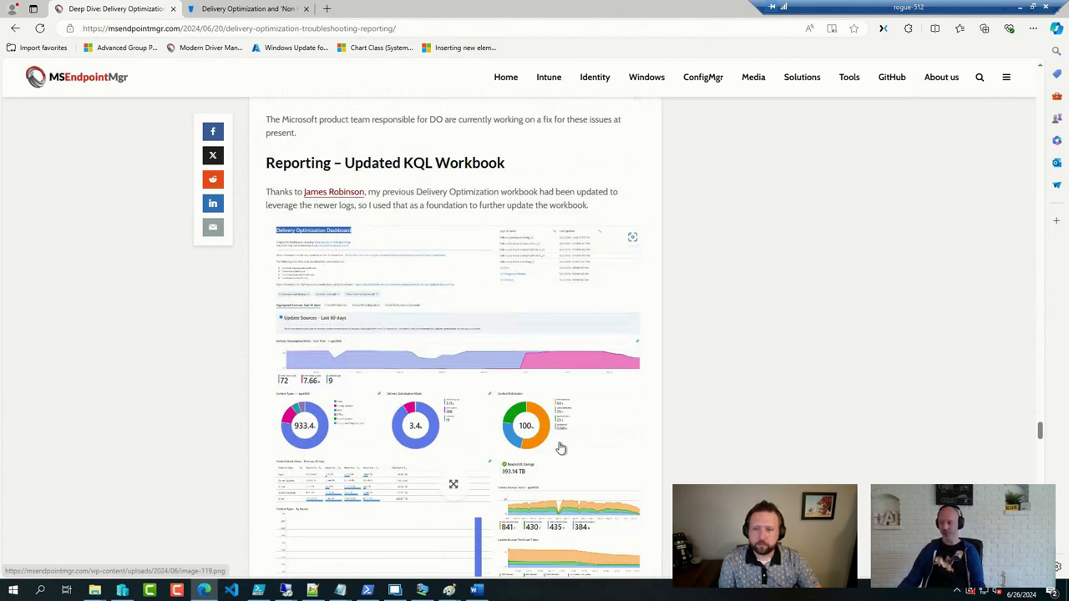
Step: Scroll to the workbook screenshot showing 393.14 TB bandwidth savings and the Delivery Optimization Dashboard image
scroll(559, 448, "down", 2)
scroll(575, 453, "down", 3)
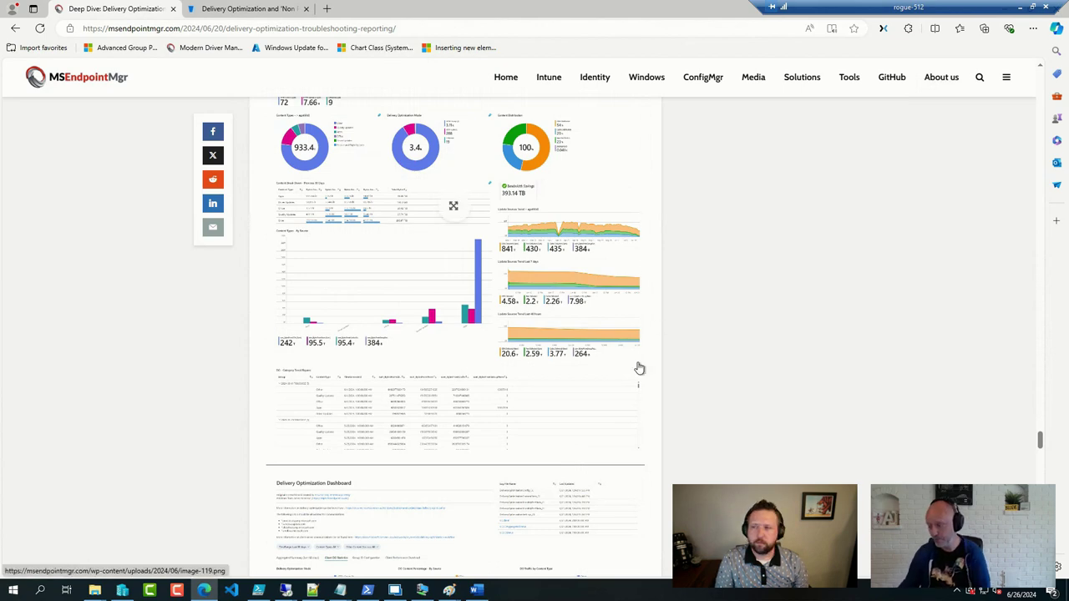
Step: Go to deploymentresearch.com in a new tab and open 'Customizing ConfigMgr Boot Images with WMI and PowerShell'
left_click(329, 8)
type("de")
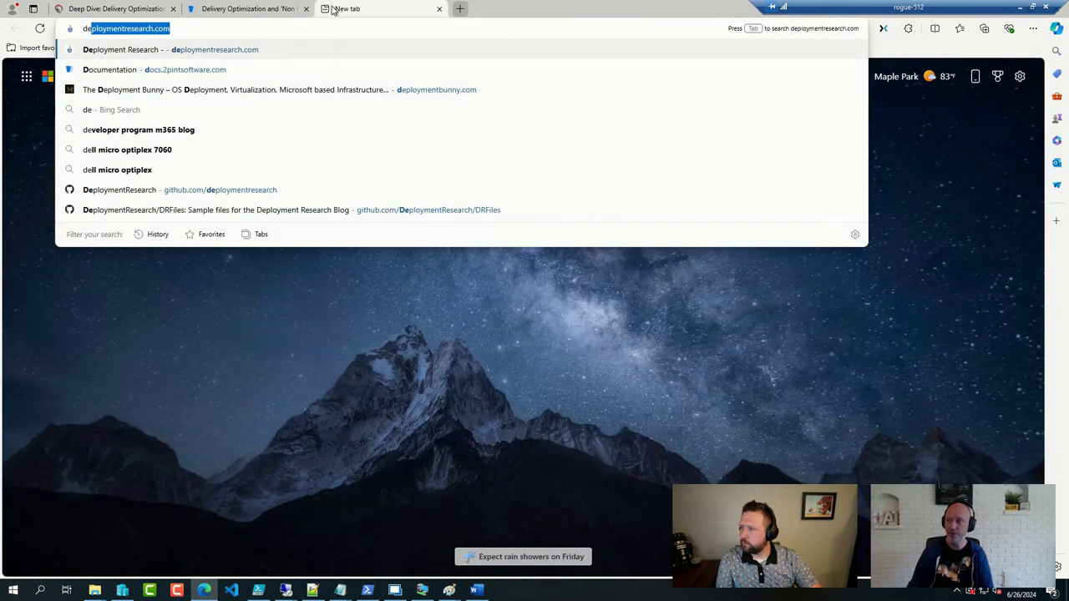
key("Return")
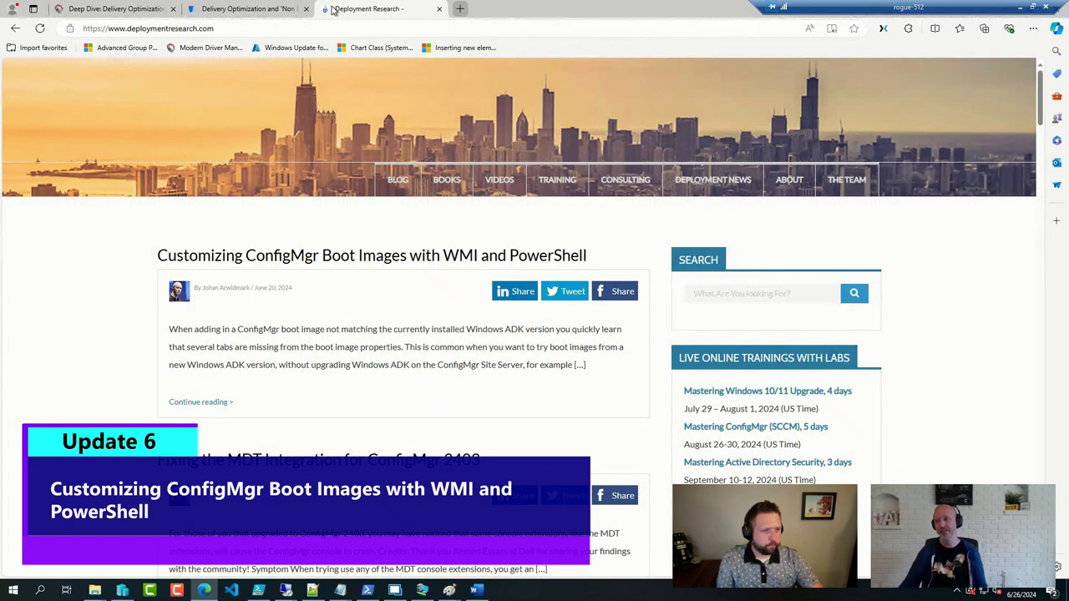
left_click(397, 257)
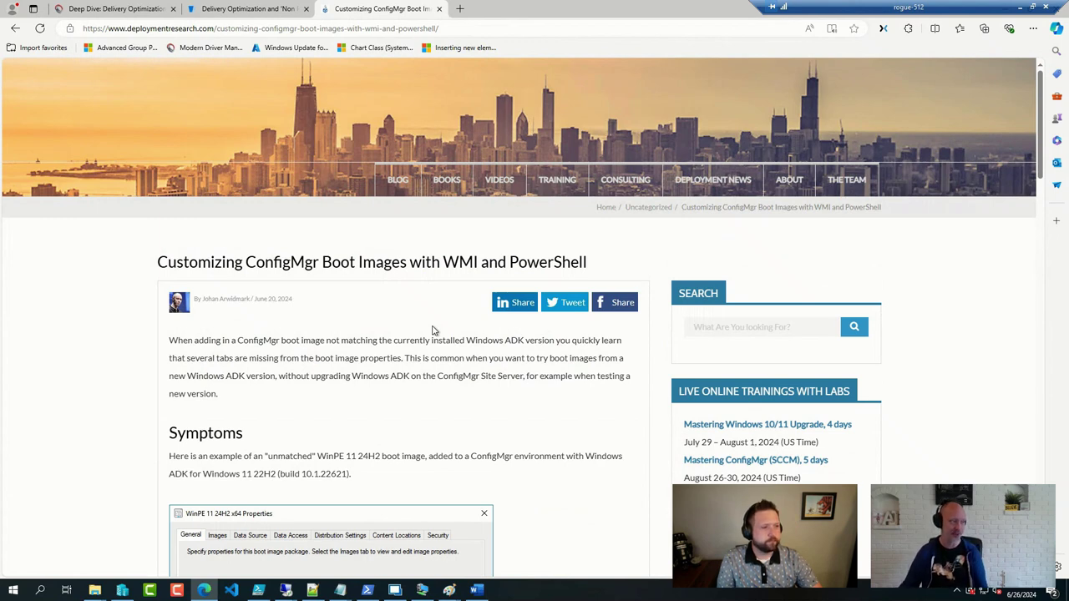
Step: Highlight the Windows 11 22H2 build reference and dialog tabs, then scroll to the PowerShell workaround script
scroll(444, 335, "down", 1)
scroll(445, 335, "down", 1)
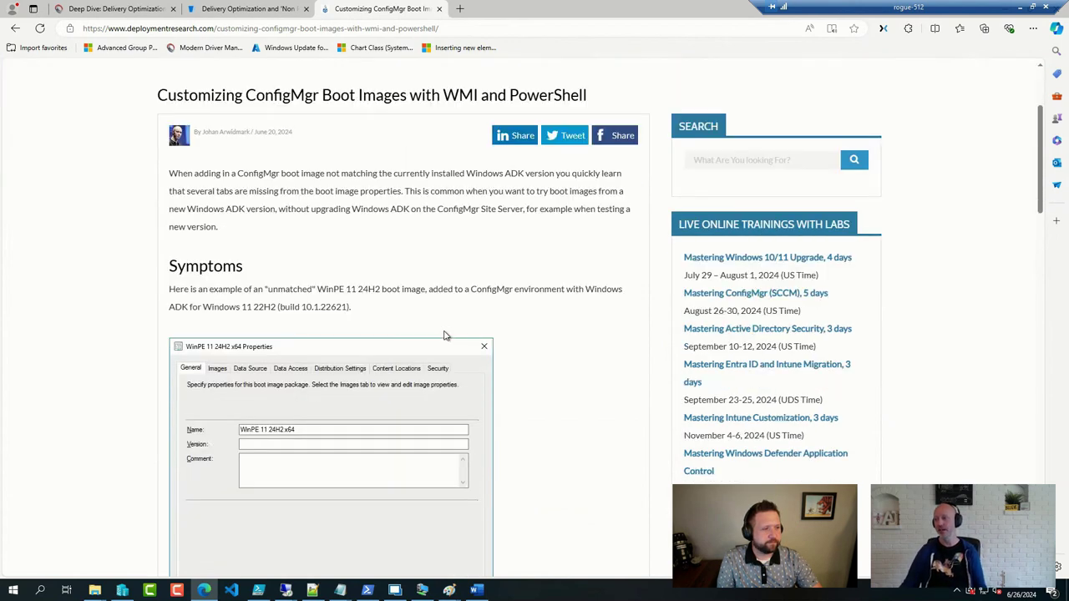
mouse_move(222, 317)
left_mouse_down()
mouse_move(308, 319)
mouse_move(365, 298)
mouse_move(438, 297)
left_mouse_up()
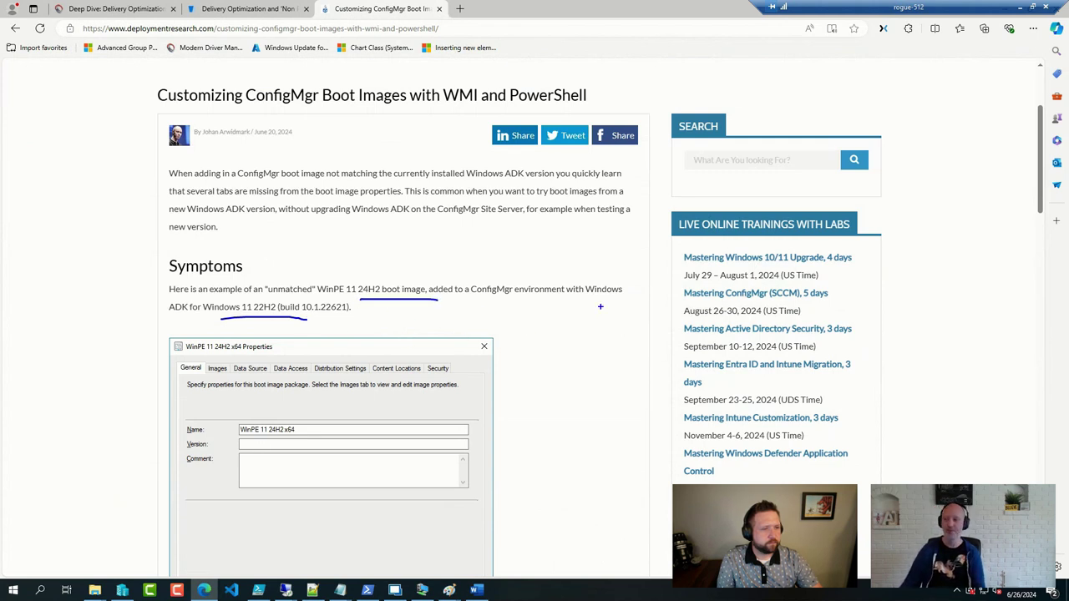
left_click_drag(154, 347, 482, 388)
key("Escape")
scroll(481, 380, "down", 4)
scroll(481, 388, "down", 1)
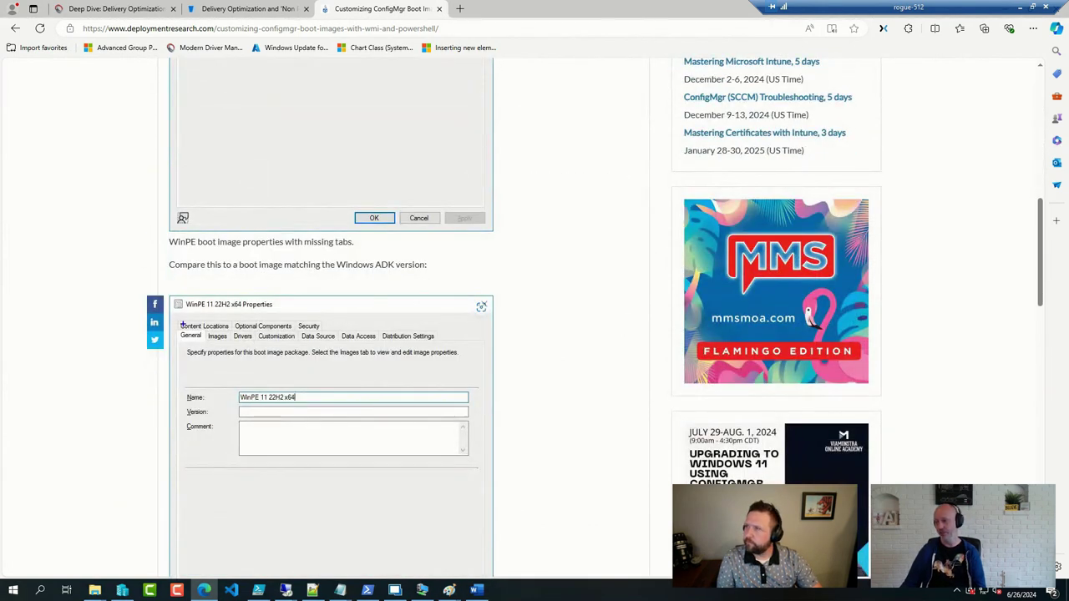
mouse_move(166, 303)
left_mouse_down()
mouse_move(239, 337)
mouse_move(607, 375)
left_mouse_up()
key("Escape")
scroll(453, 380, "down", 5)
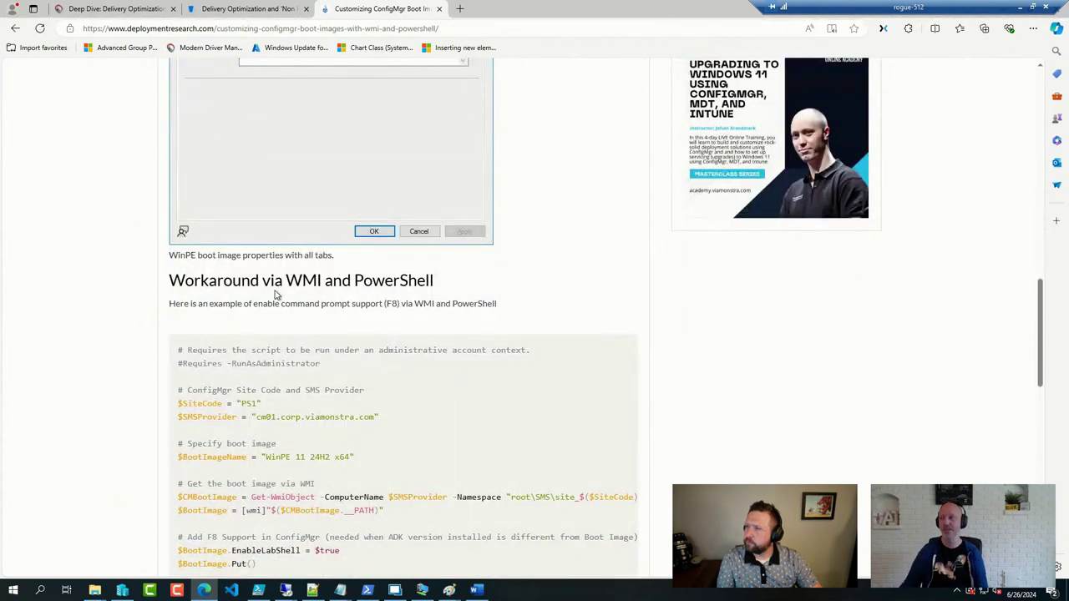
Step: On the lab server, run appwiz.cpl and point out Windows ADK version 10.1.22621.1 in Programs and Features
key("alt+Tab")
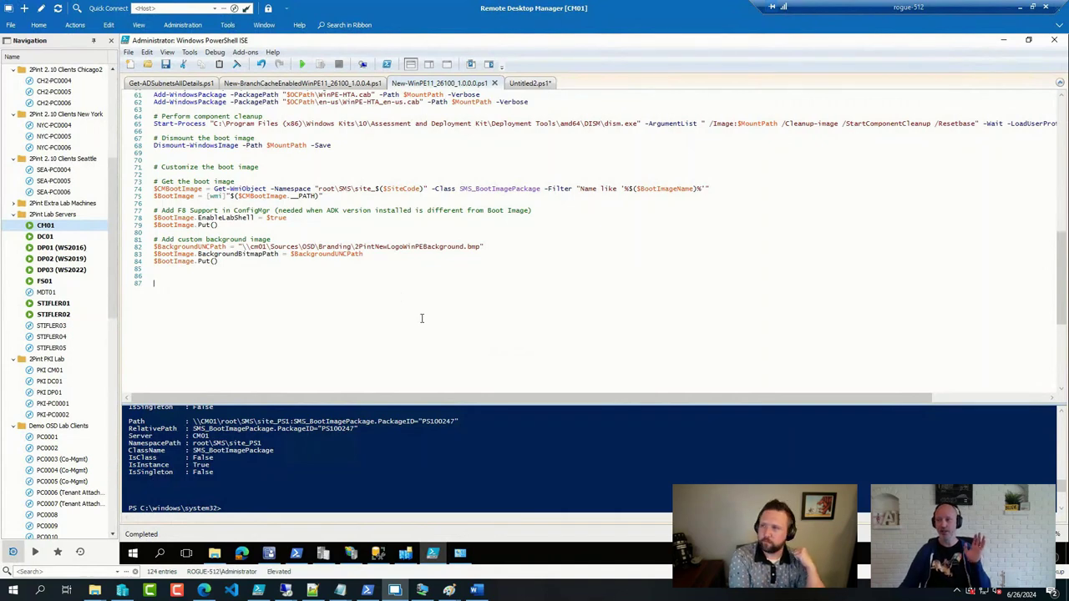
key("super+r")
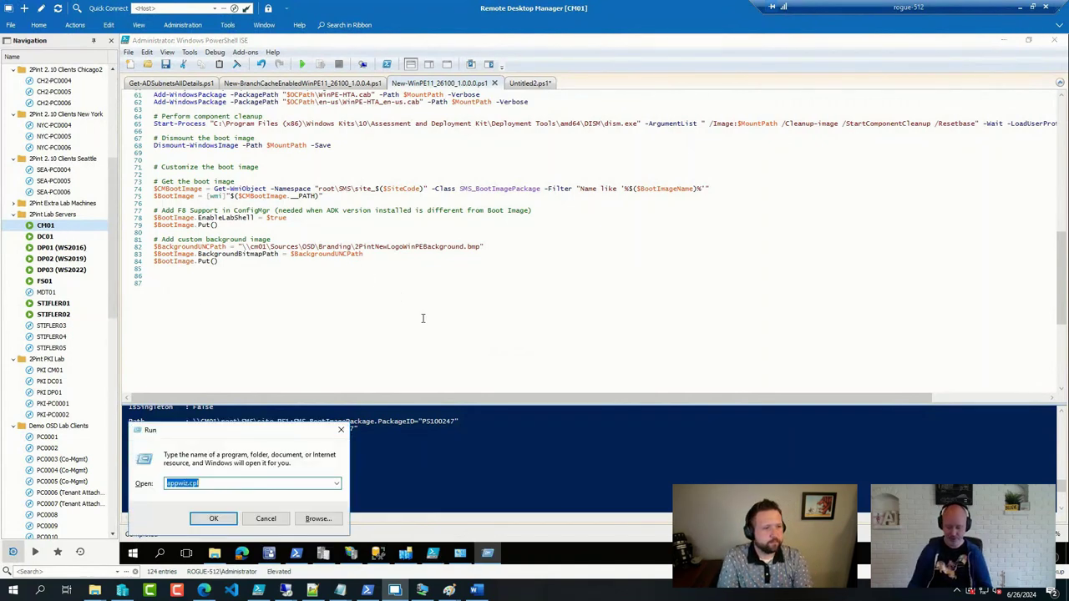
type("a")
type("ppwiz.cpl")
key("Return")
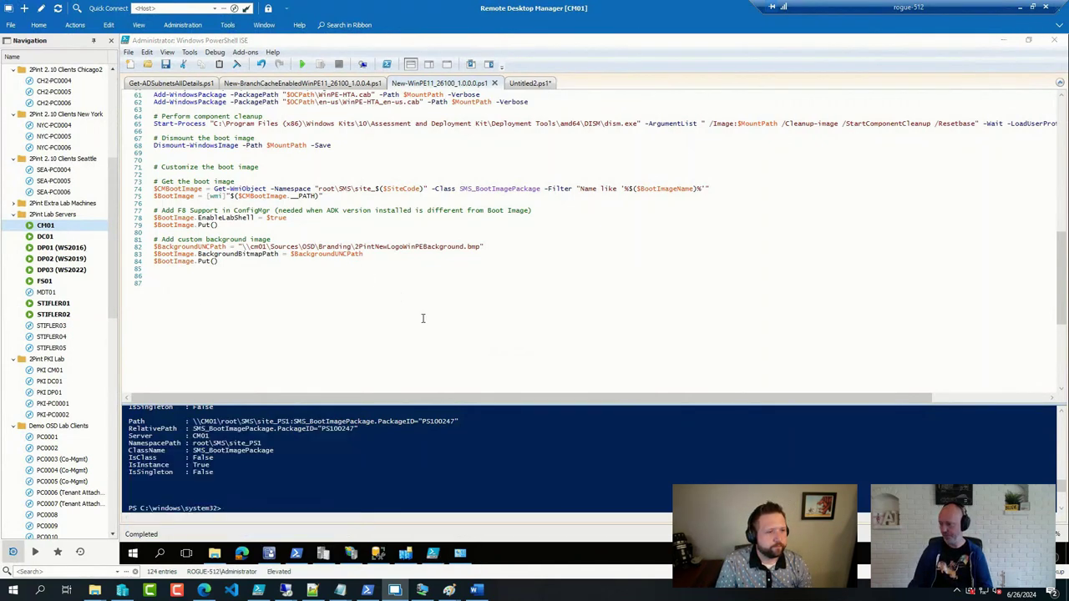
left_click(628, 327)
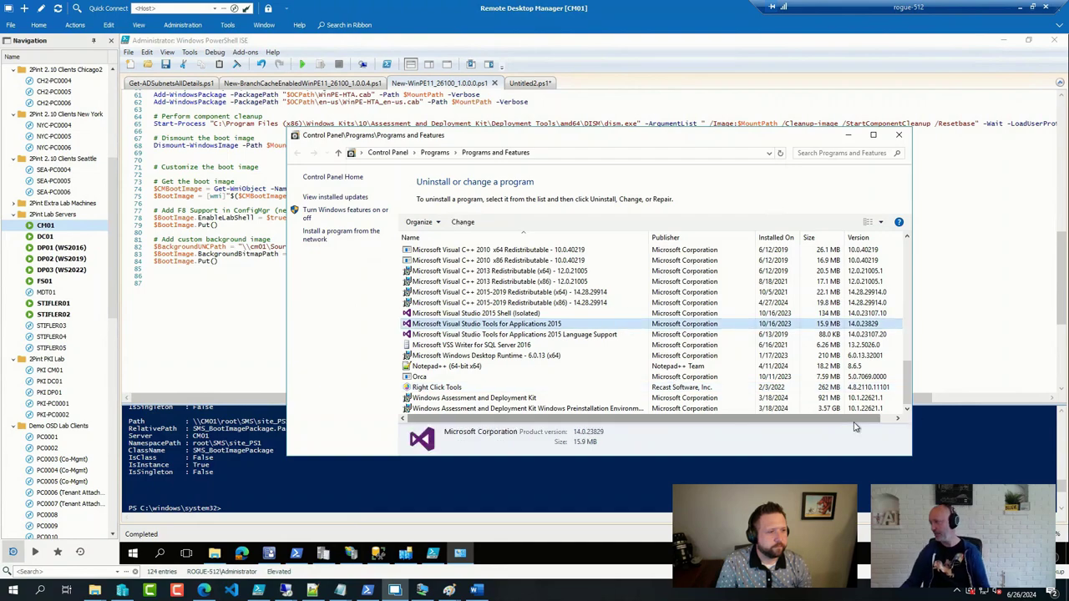
scroll(868, 430, "right", 1)
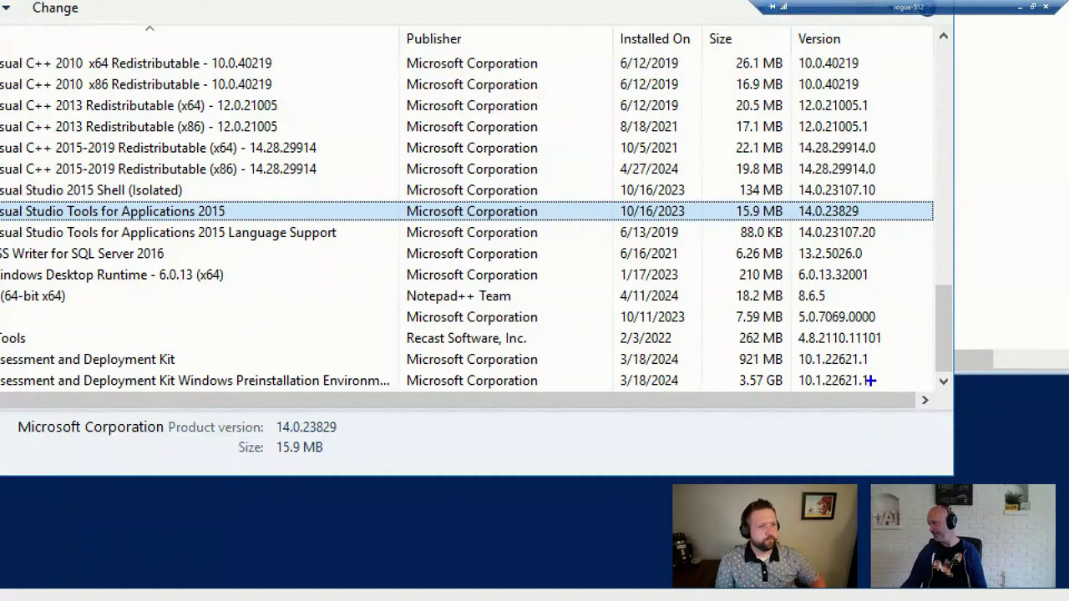
left_click_drag(885, 360, 962, 360)
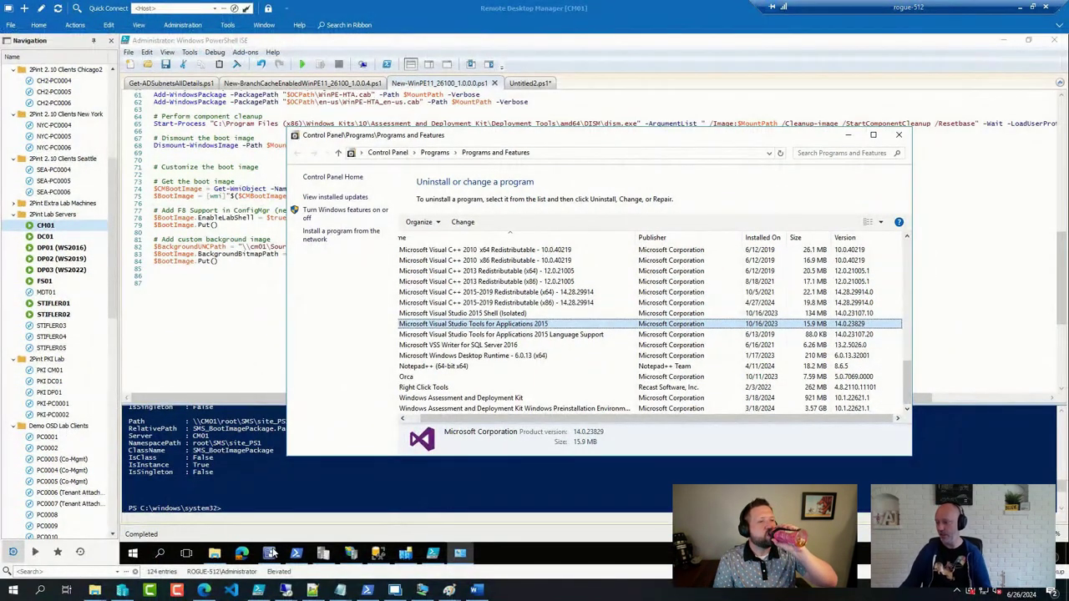
Step: Point out the Test 24H2 boot image's OS version in ConfigMgr, then return to the PowerShell ISE script
left_click(270, 554)
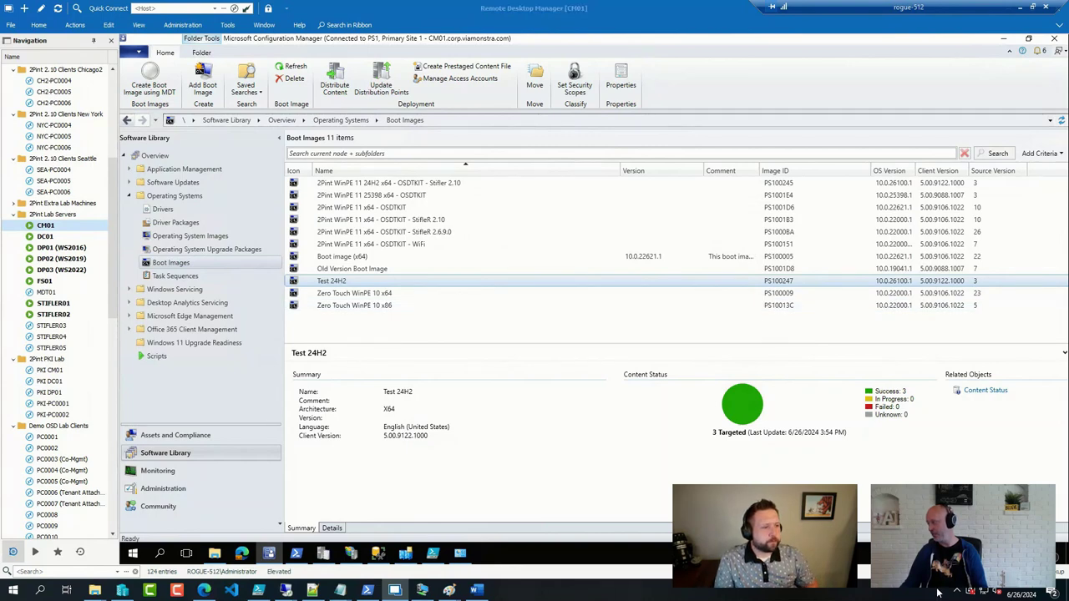
left_click_drag(875, 282, 693, 308)
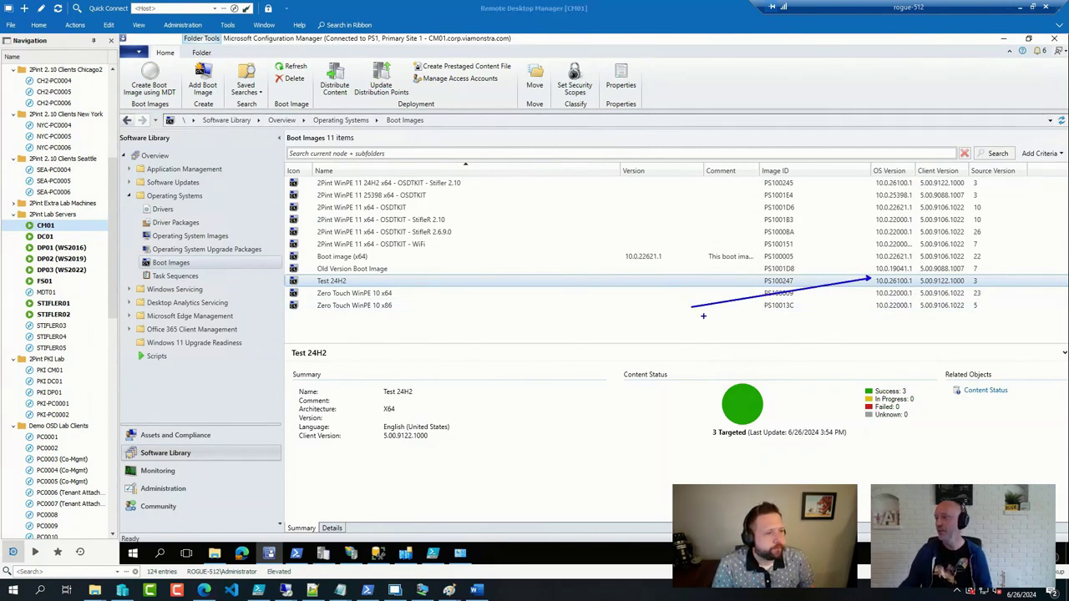
key("Escape")
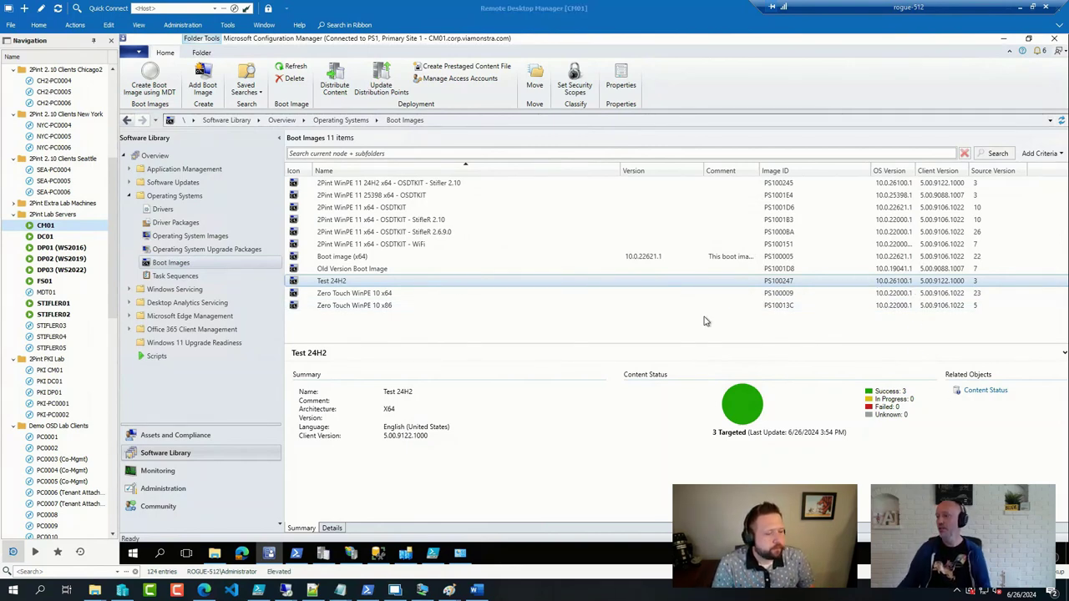
left_click(433, 555)
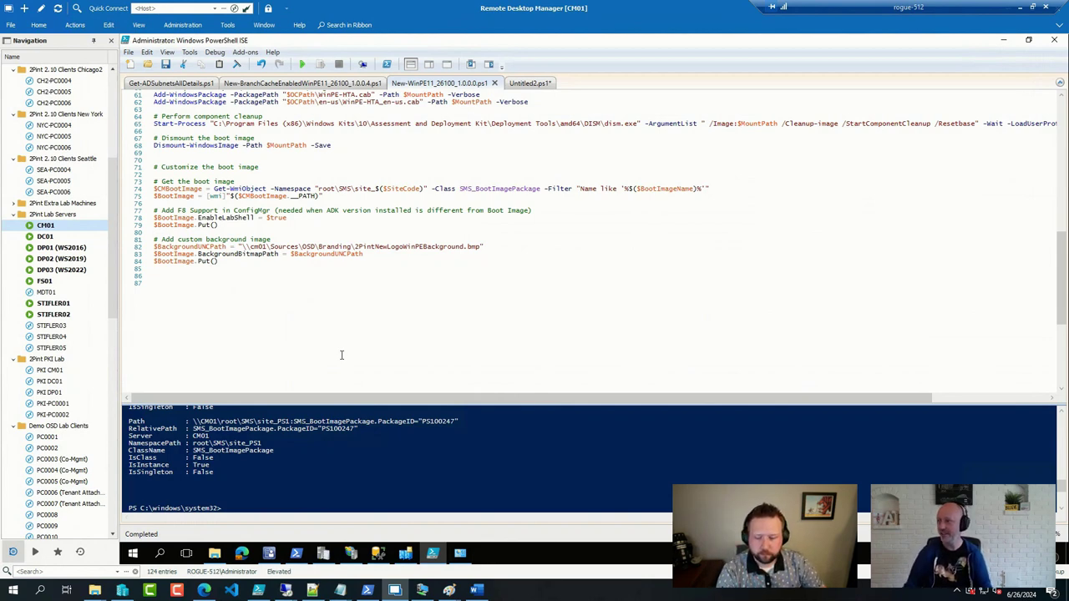
key("ctrl+Home")
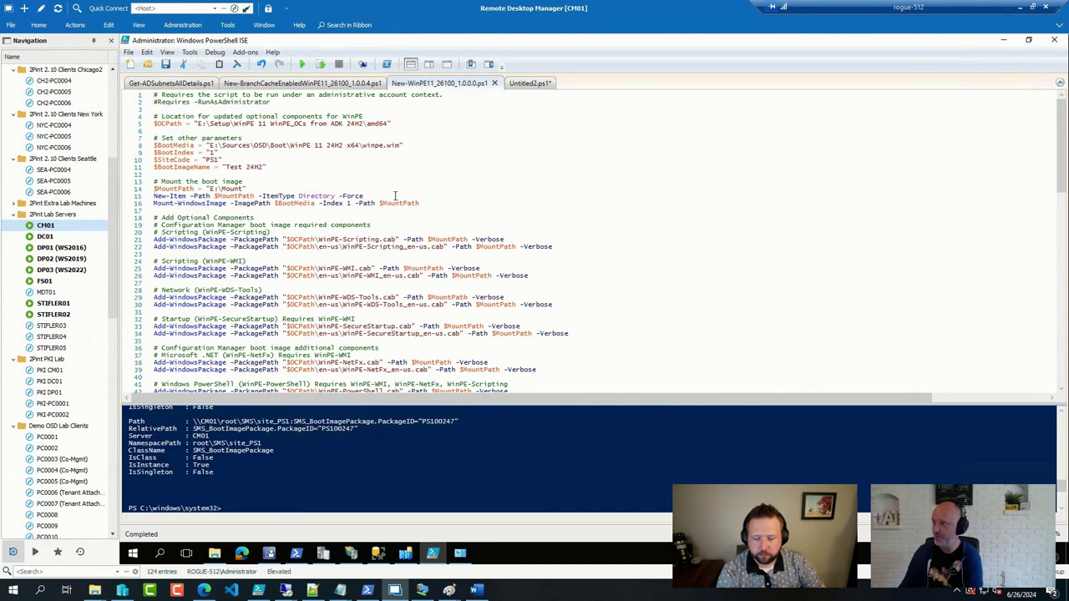
left_click_drag(268, 167, 134, 147)
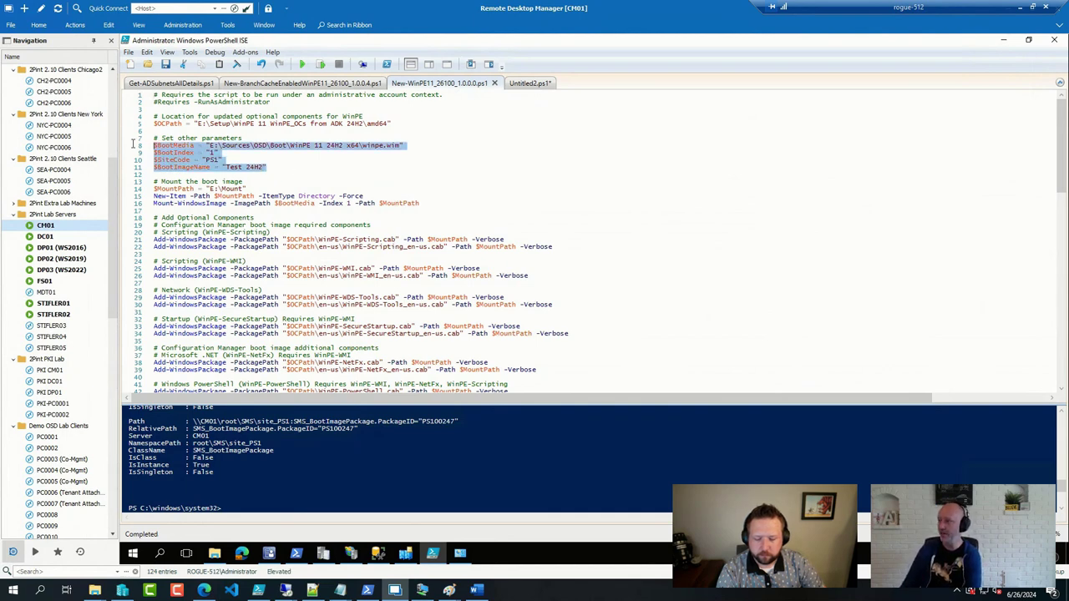
left_click(427, 219)
scroll(428, 218, "down", 2)
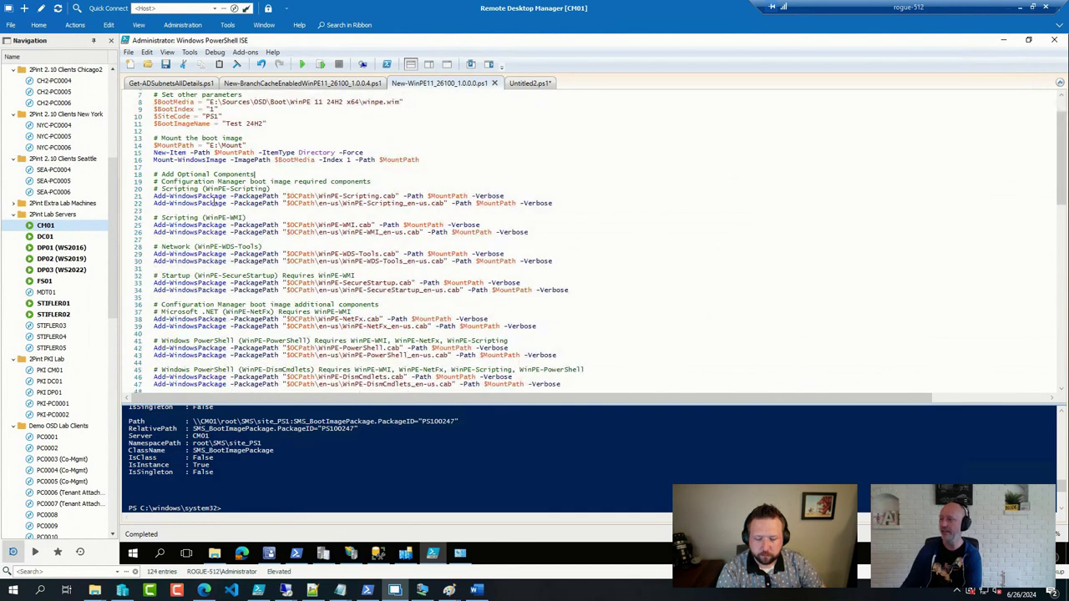
left_click_drag(154, 138, 248, 152)
left_click(164, 174)
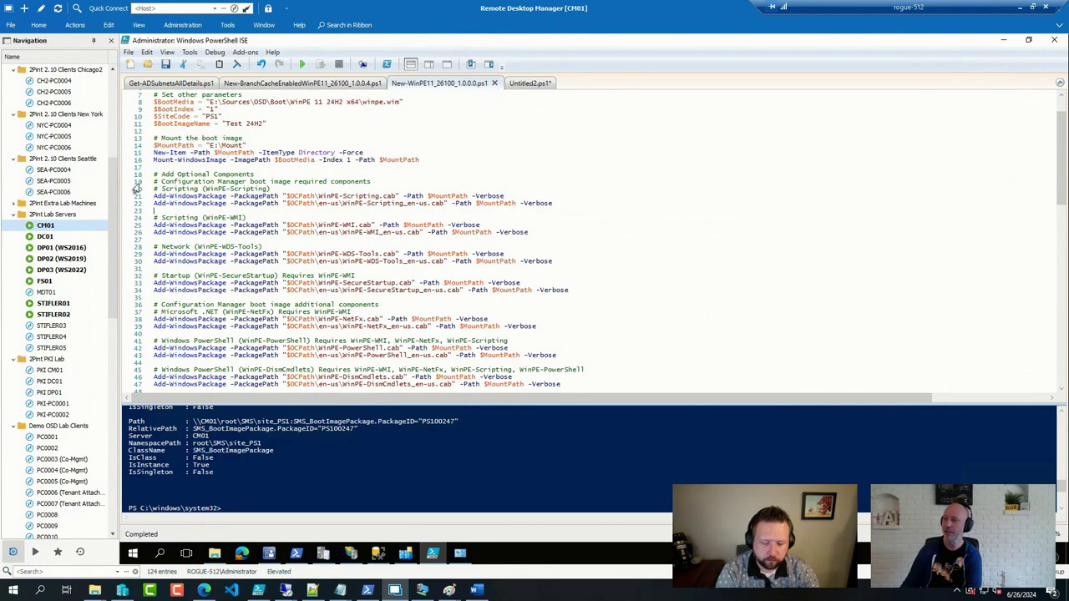
left_click_drag(153, 174, 250, 212)
left_click(274, 272)
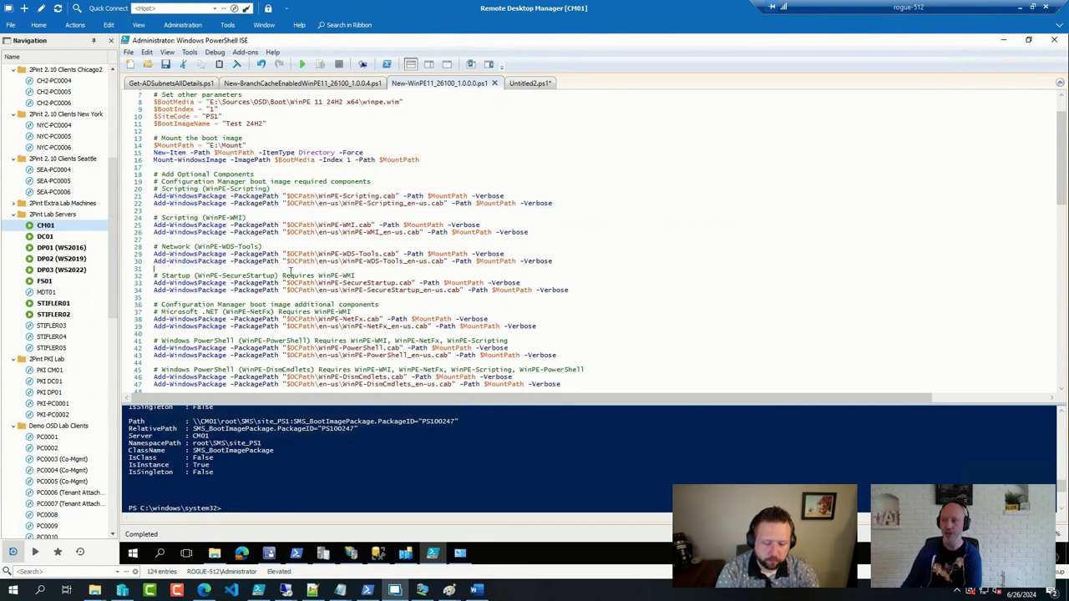
scroll(328, 276, "down", 4)
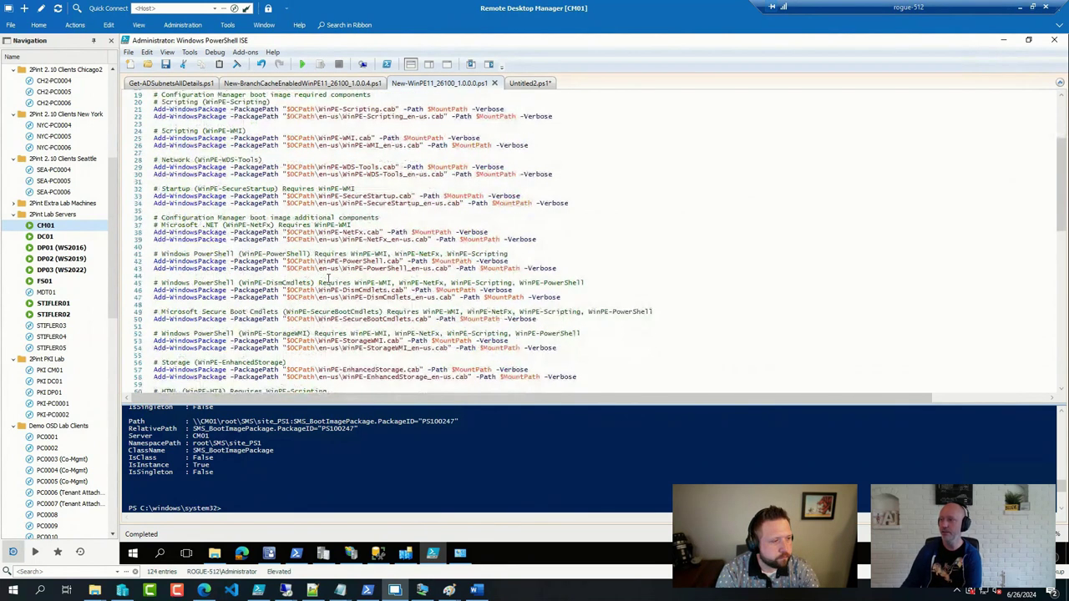
scroll(351, 267, "down", 1)
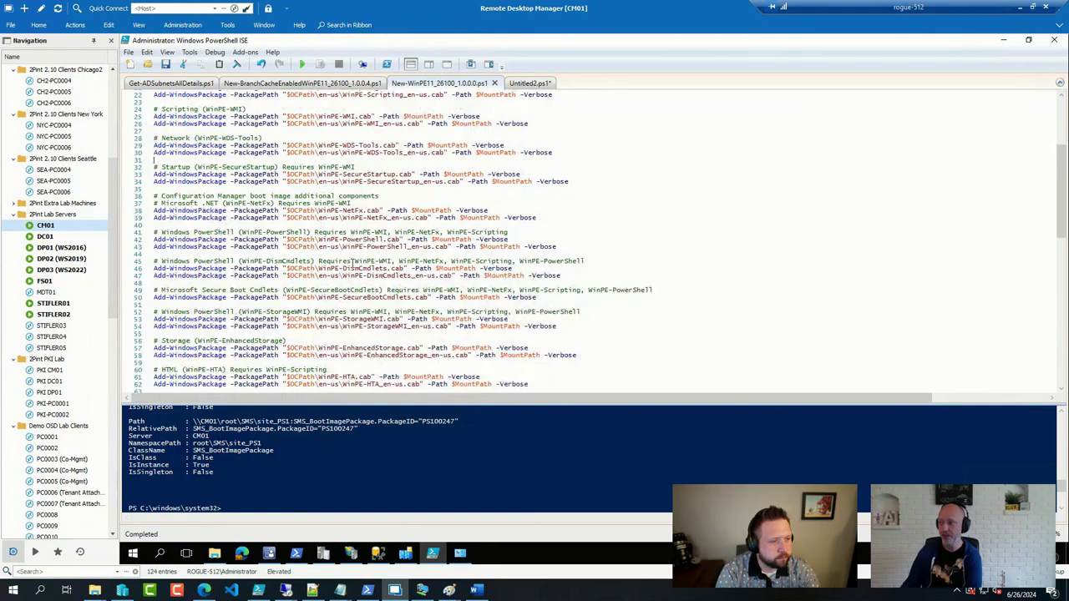
scroll(351, 264, "down", 4)
scroll(351, 264, "down", 2)
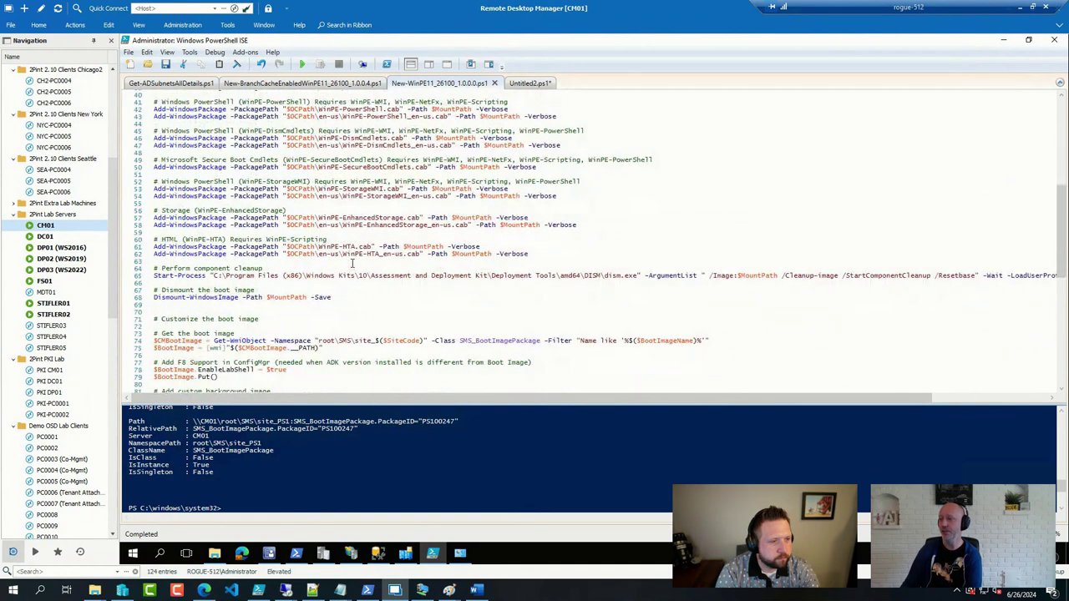
left_click_drag(200, 268, 230, 268)
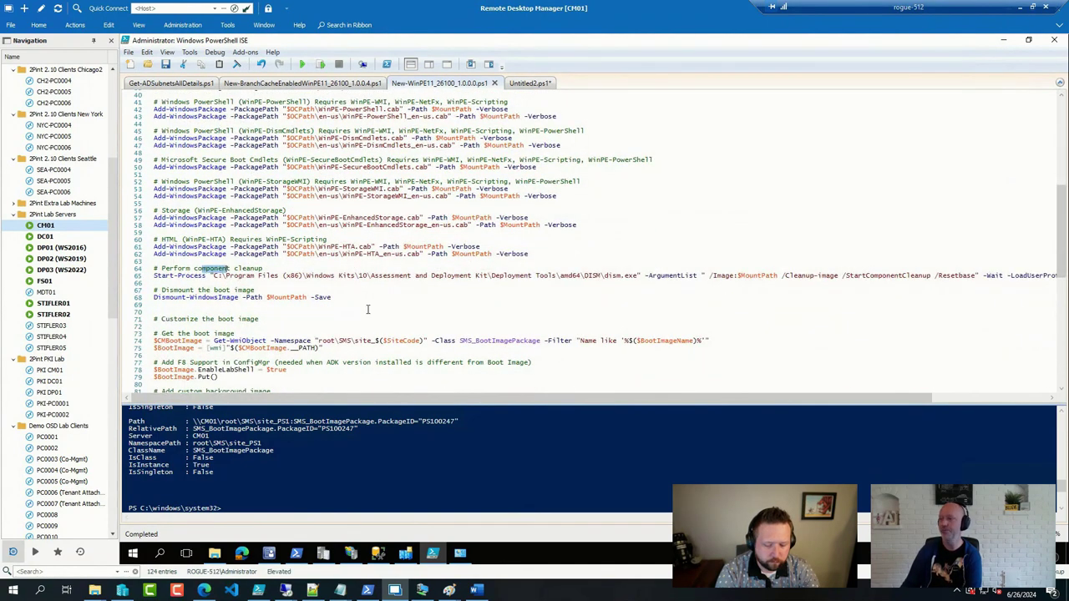
left_click(269, 297)
scroll(361, 305, "down", 3)
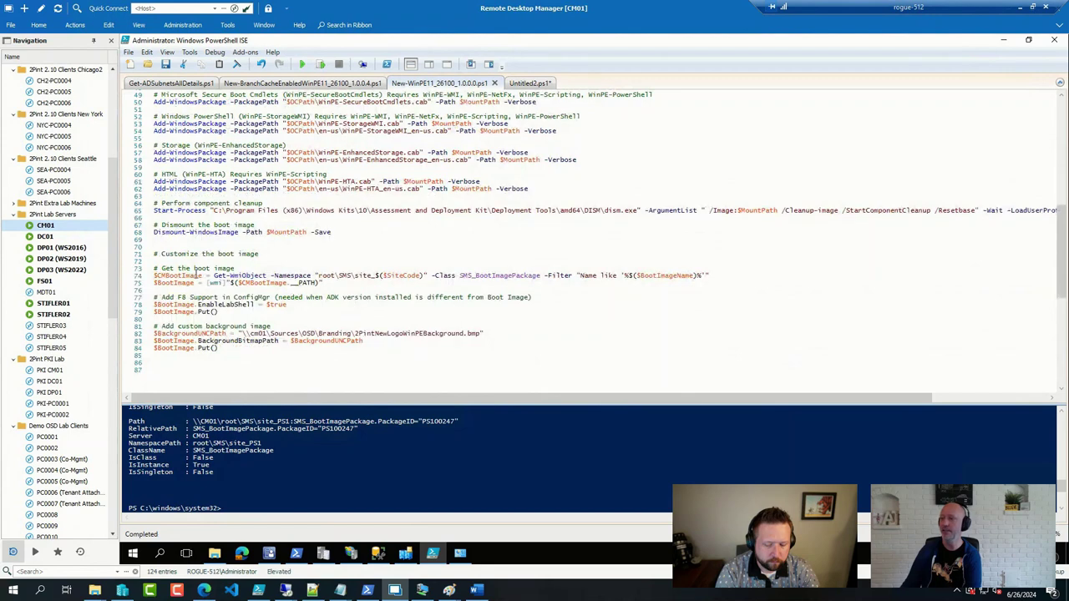
left_click_drag(181, 255, 259, 255)
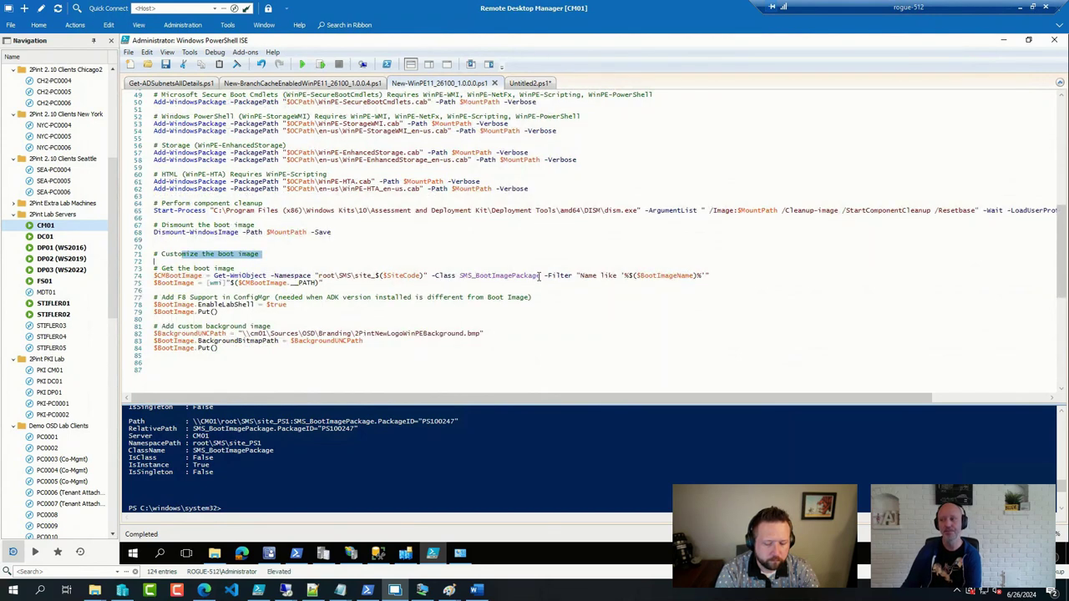
left_click(164, 298)
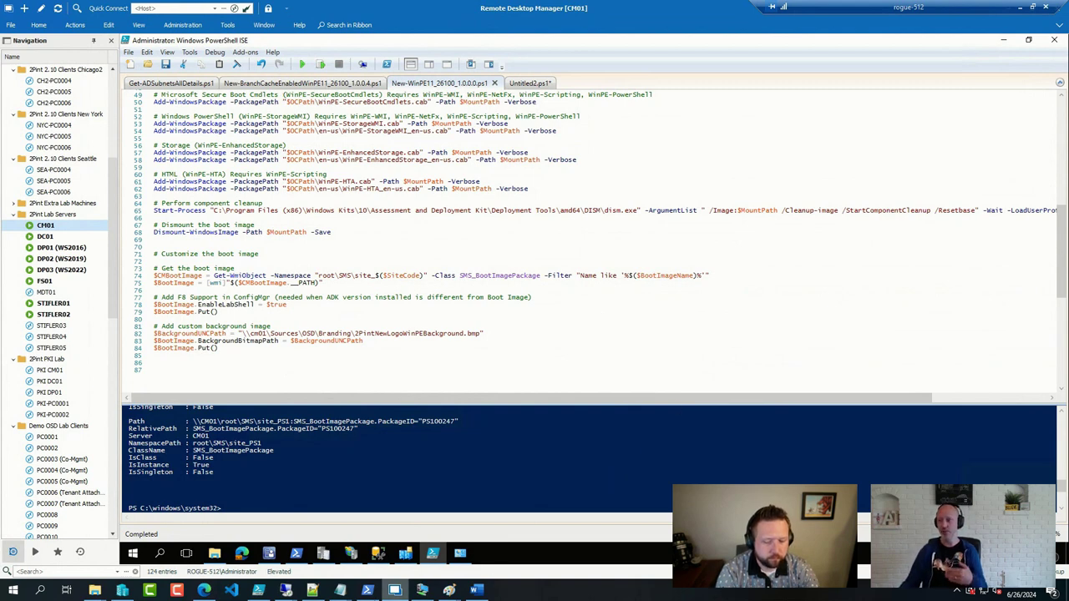
Step: Bring the Configuration Manager Boot Images list back, showing Test 24H2 distributed to all 3 points
left_click(271, 555)
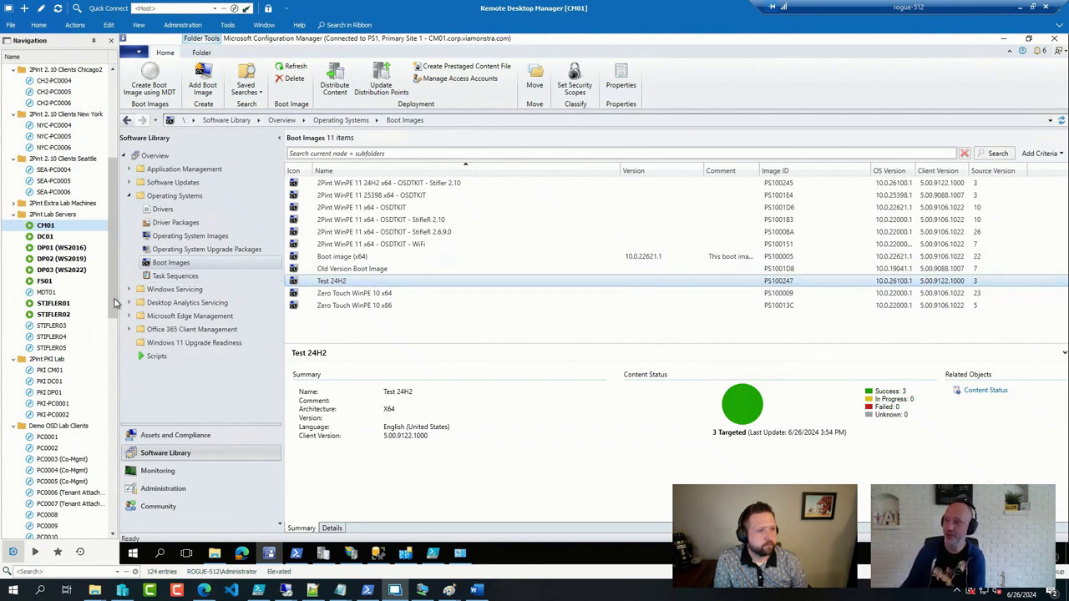
left_click_drag(115, 303, 116, 422)
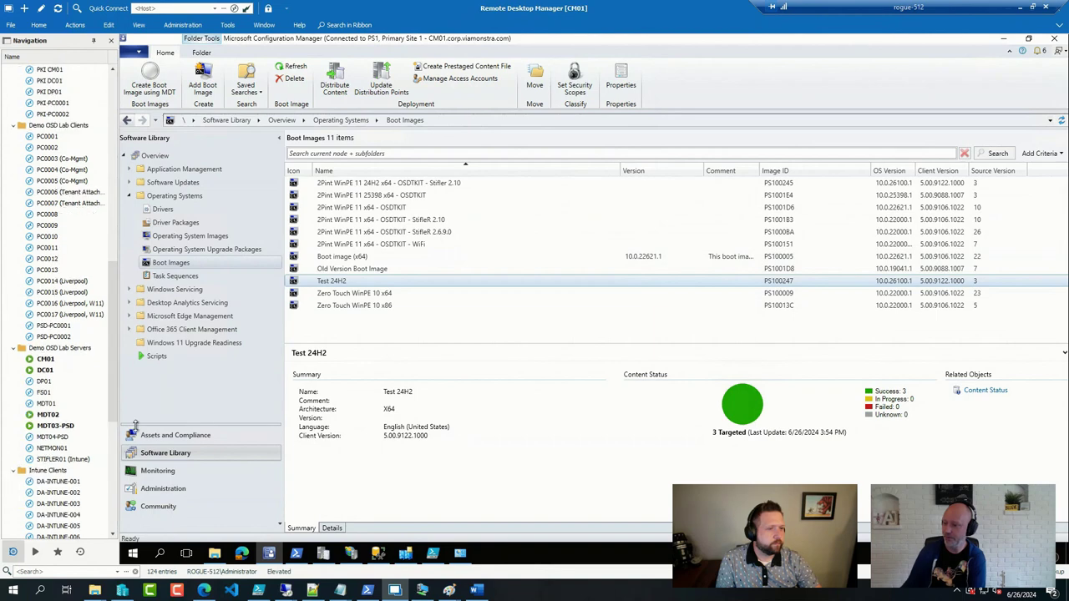
Step: Connect to the MDT02 and MDT03-PSD sessions and view the InstallRestPSAsService.ps1 script
double_click(46, 415)
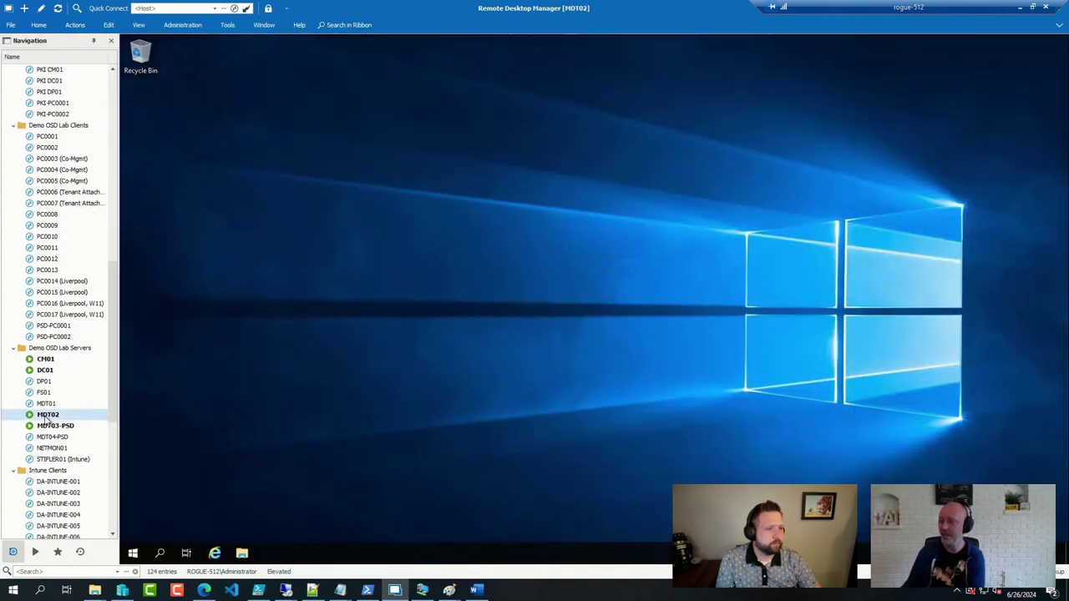
double_click(48, 427)
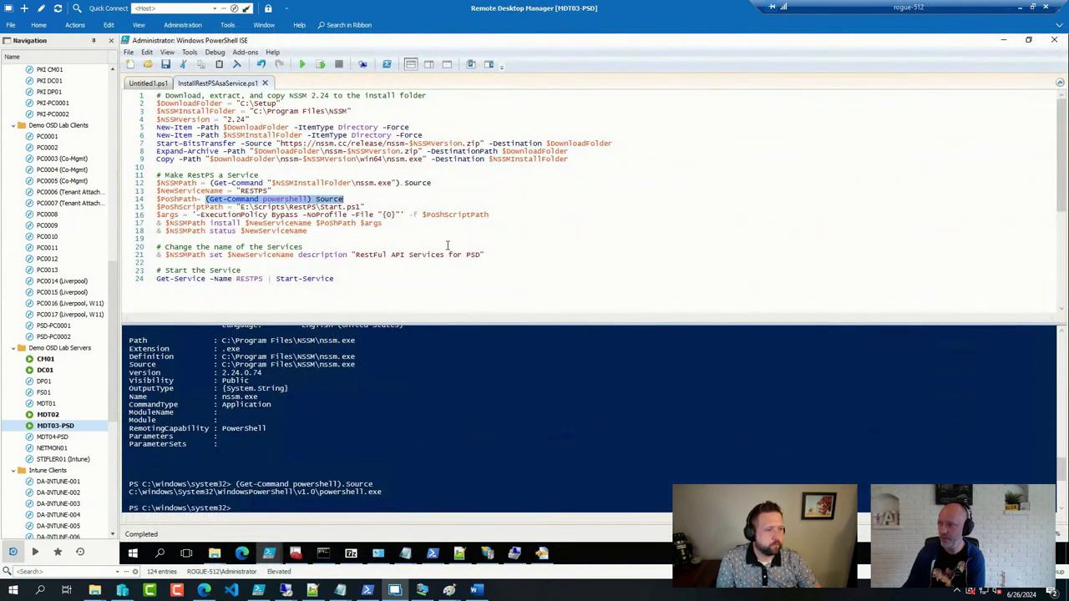
left_click(448, 246)
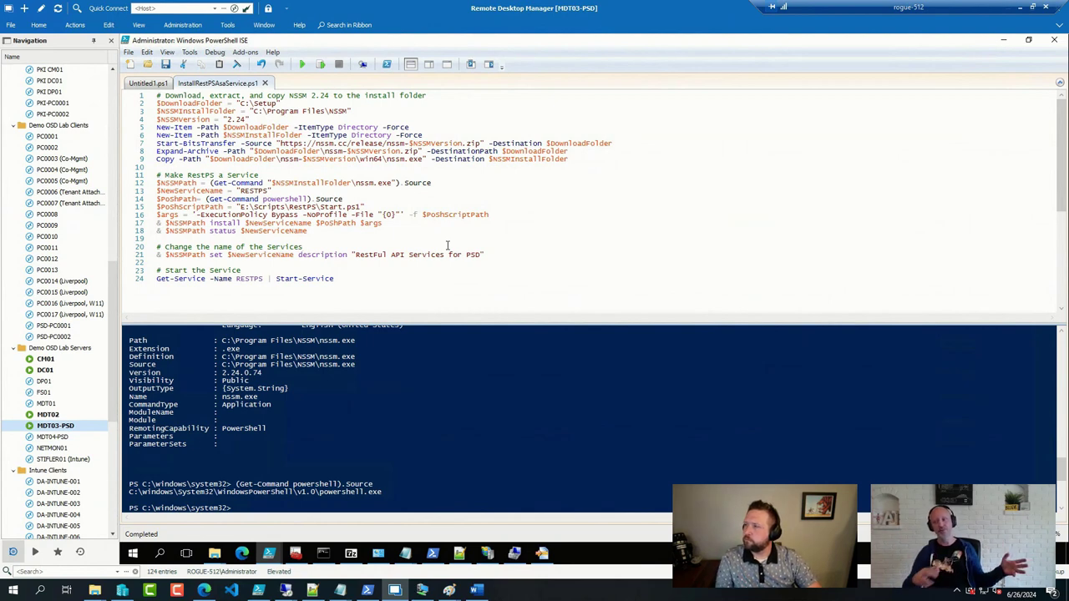
mouse_move(461, 590)
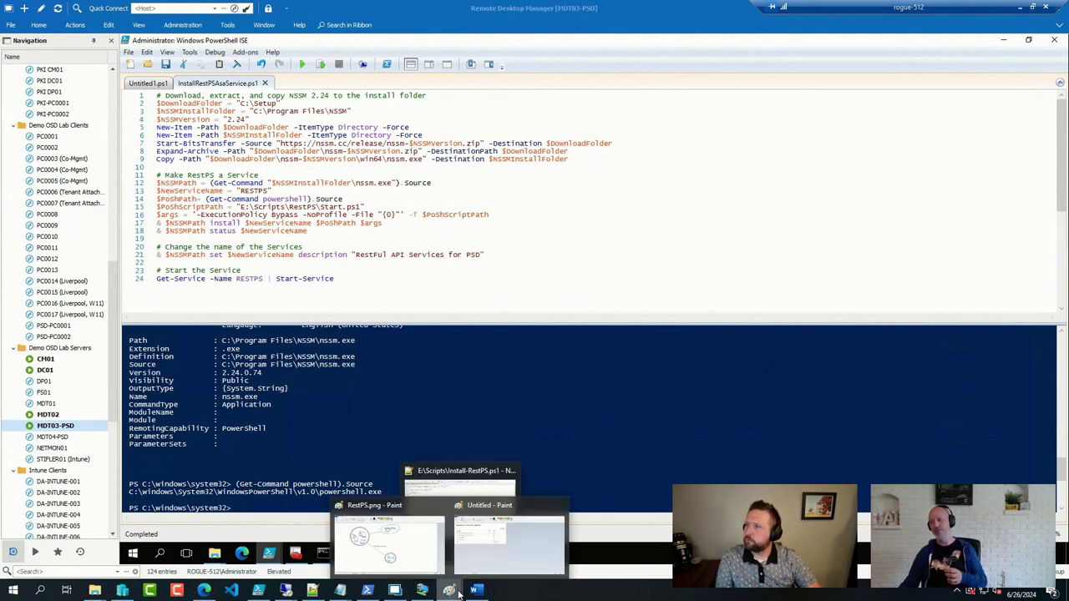
left_click(410, 571)
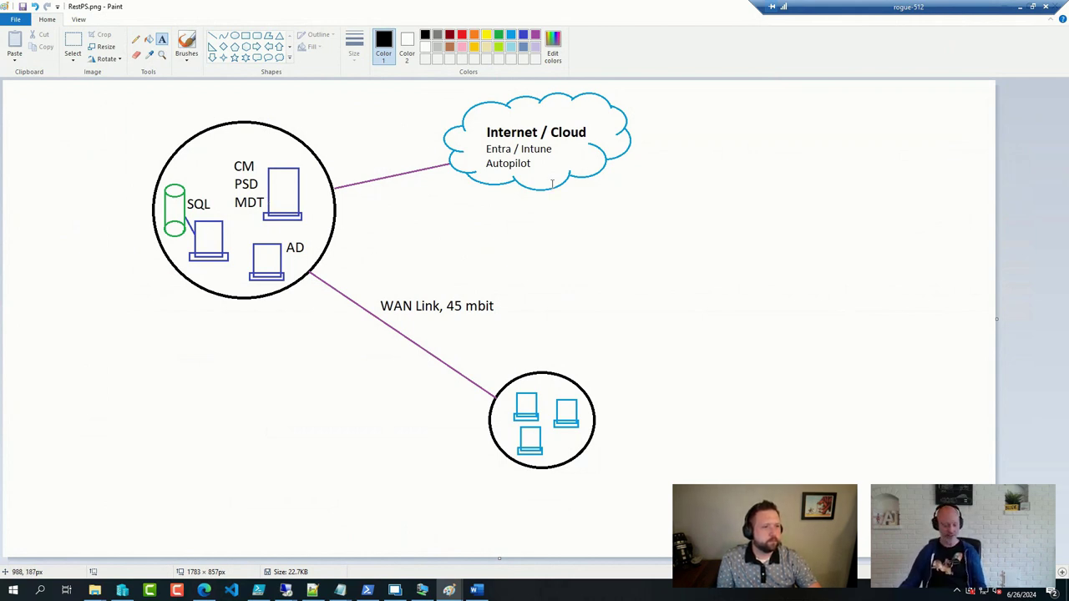
mouse_move(527, 104)
left_mouse_down()
mouse_move(710, 177)
mouse_move(656, 119)
left_mouse_up()
key("ctrl+z")
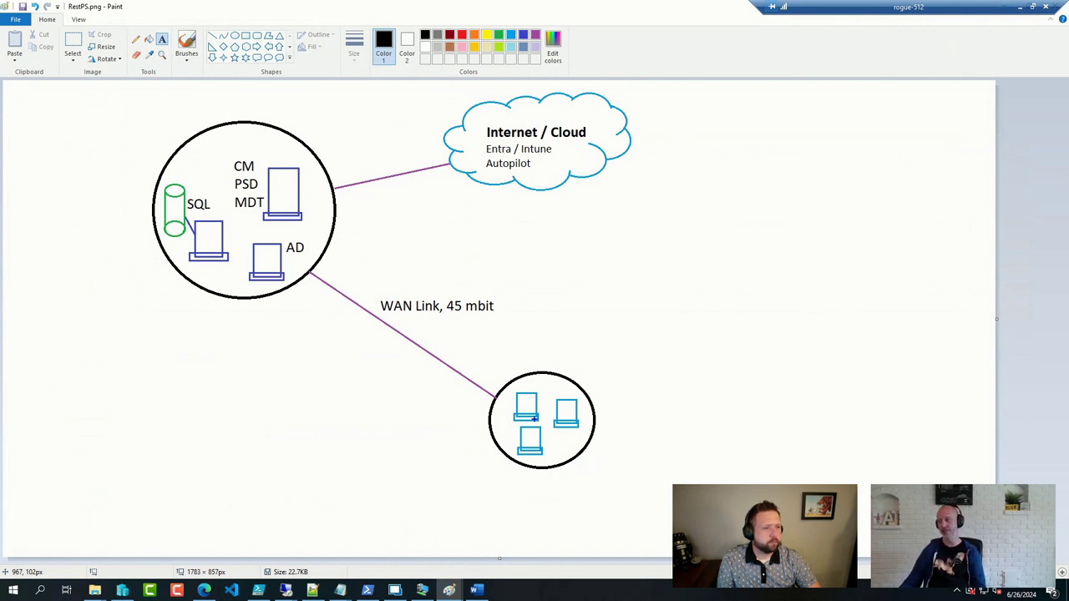
left_click_drag(539, 434, 249, 216)
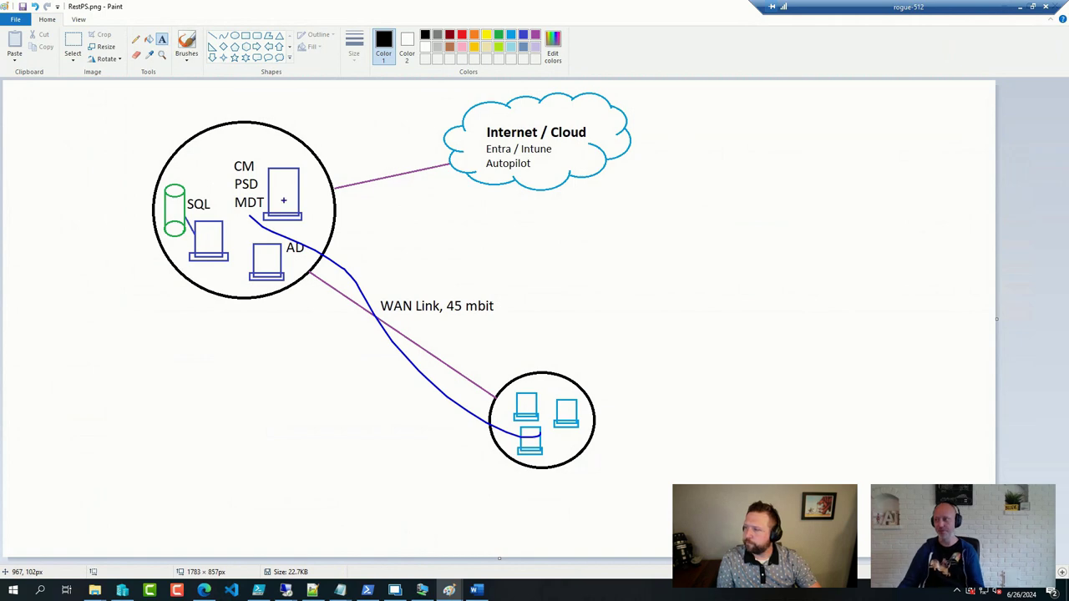
key("ctrl+z")
key("alt+Tab")
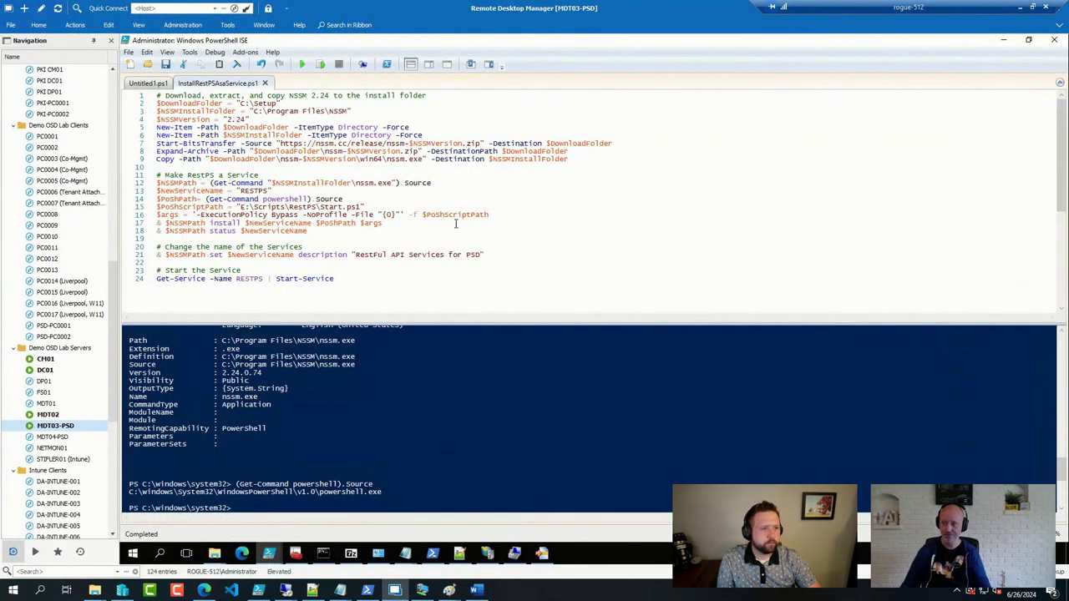
left_click(574, 598)
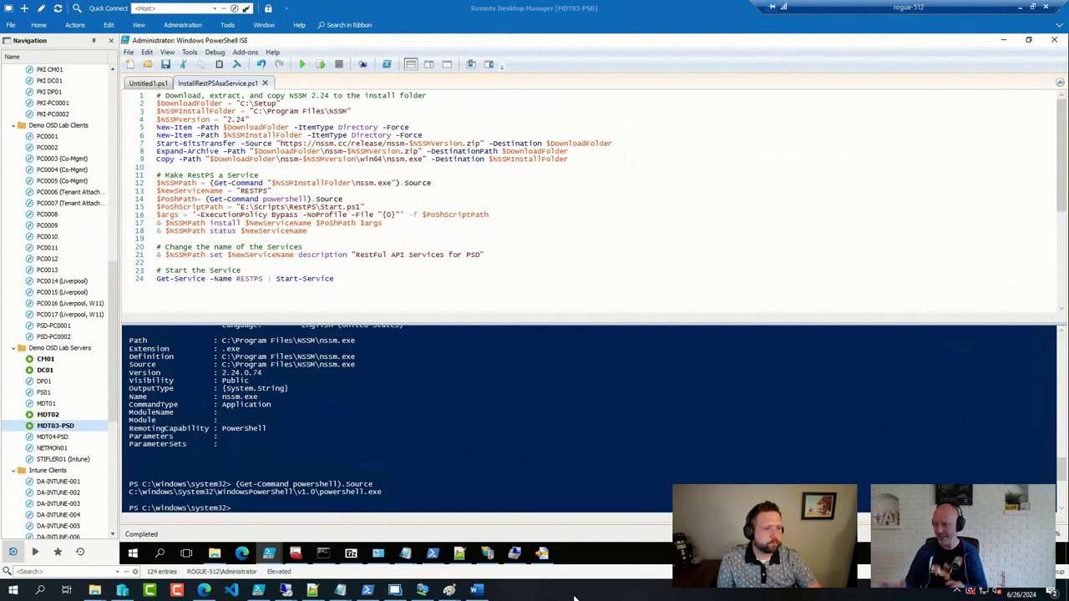